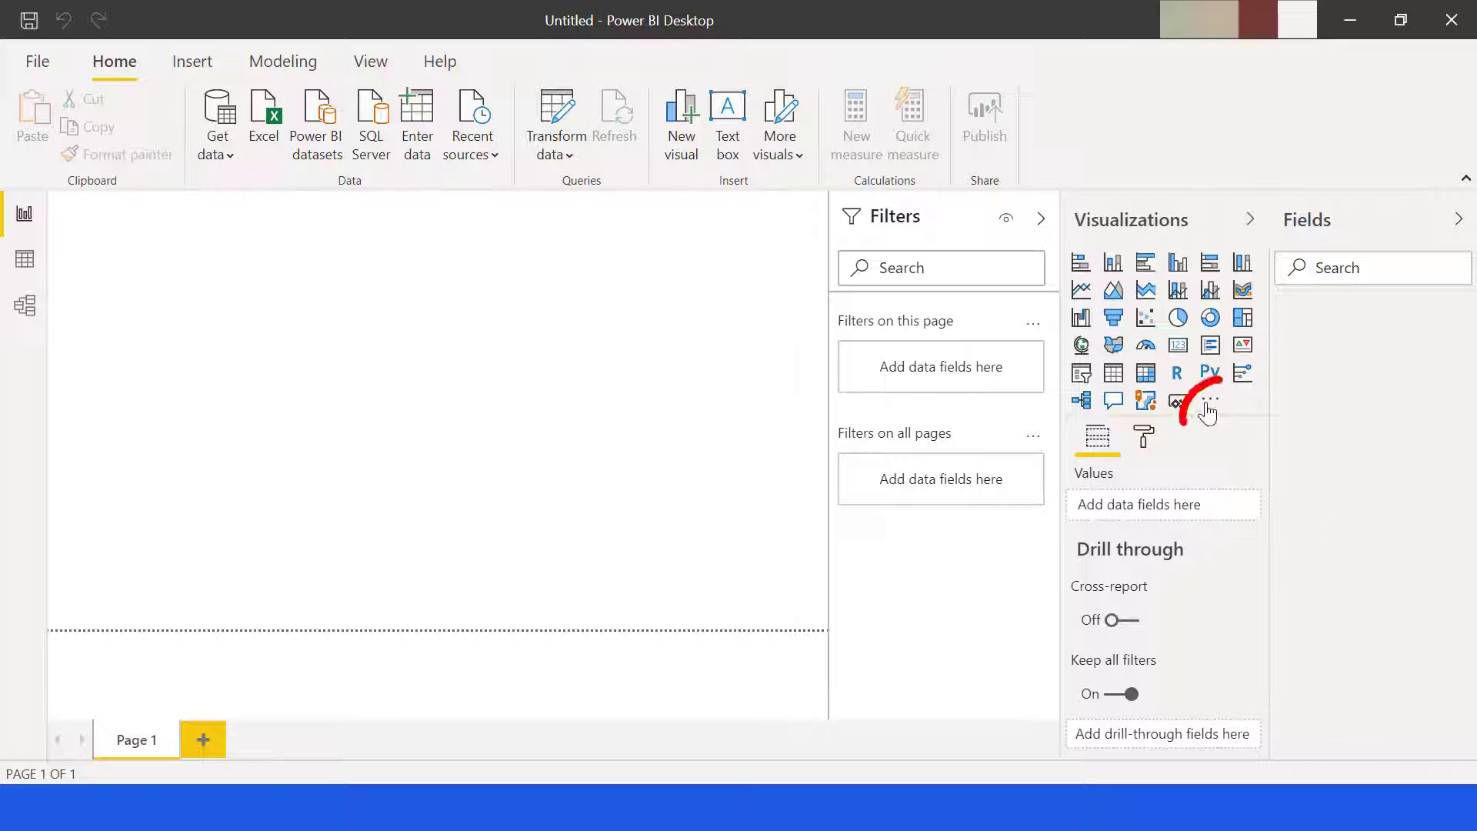
# Import the Growth Rate Combo Chart by Djeeni visual found by searching 'growth rate'
pyautogui.click(1209, 406)
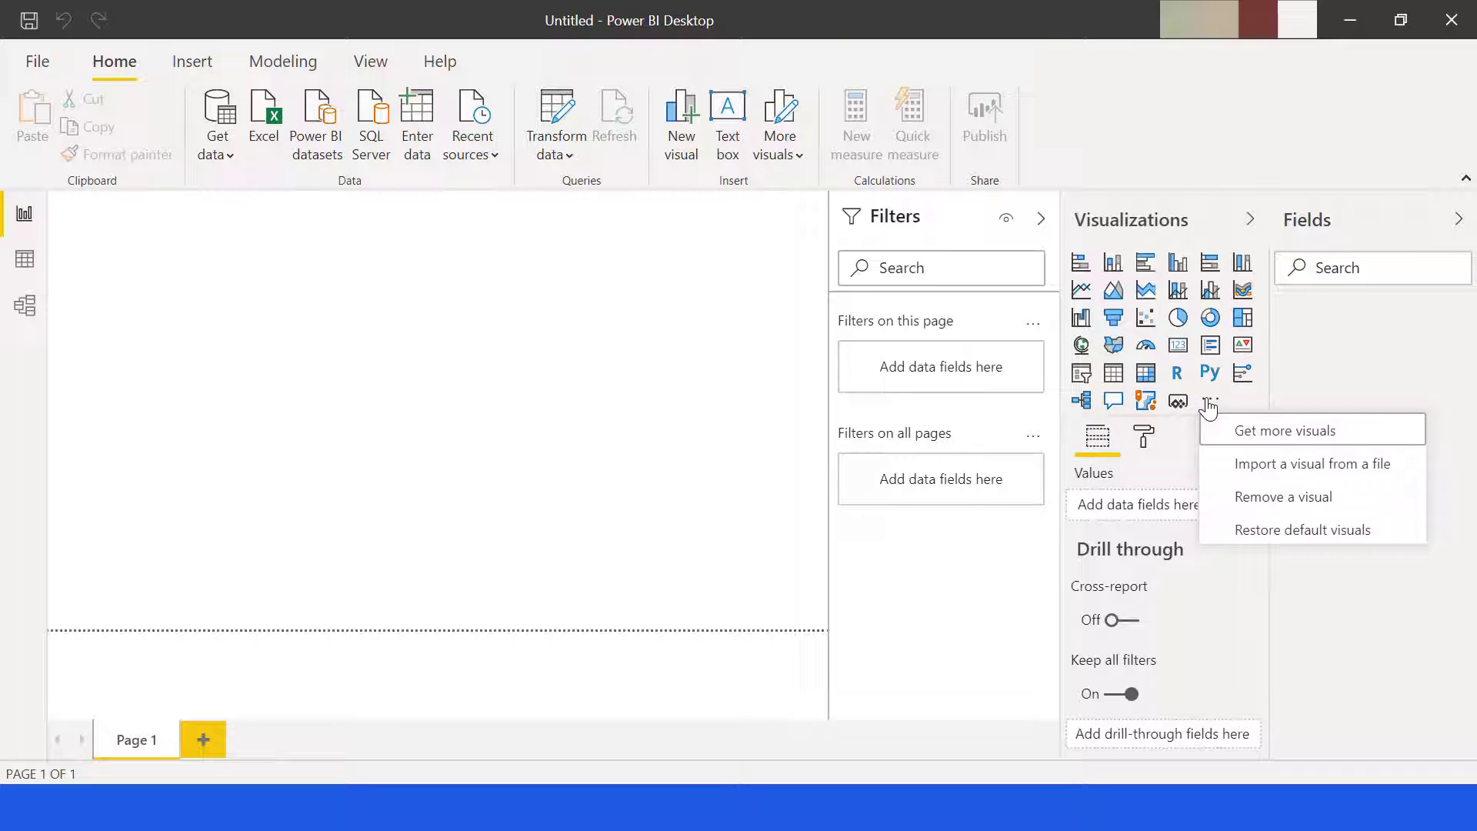
pyautogui.click(1247, 436)
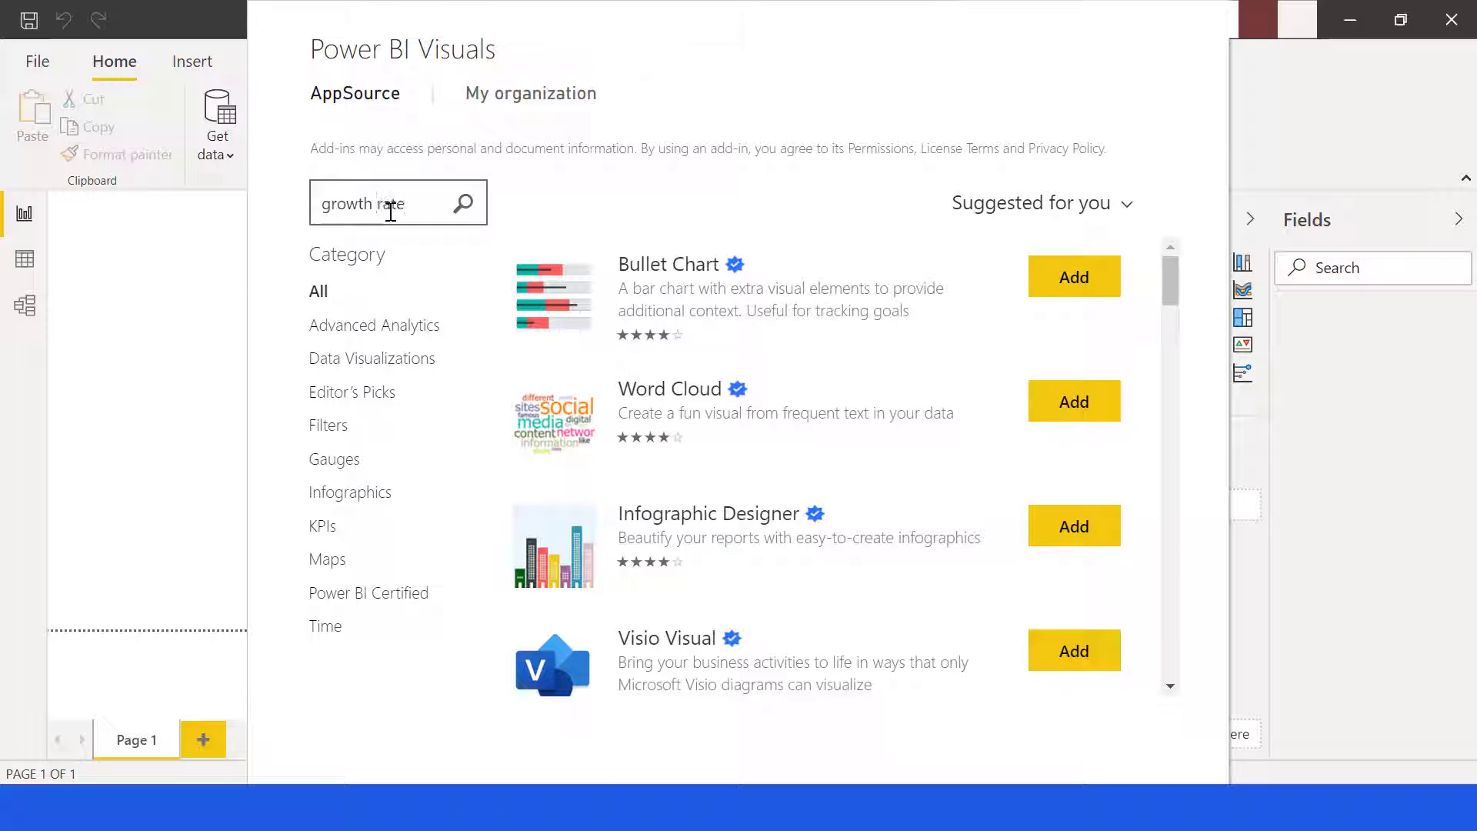
pyautogui.click(464, 210)
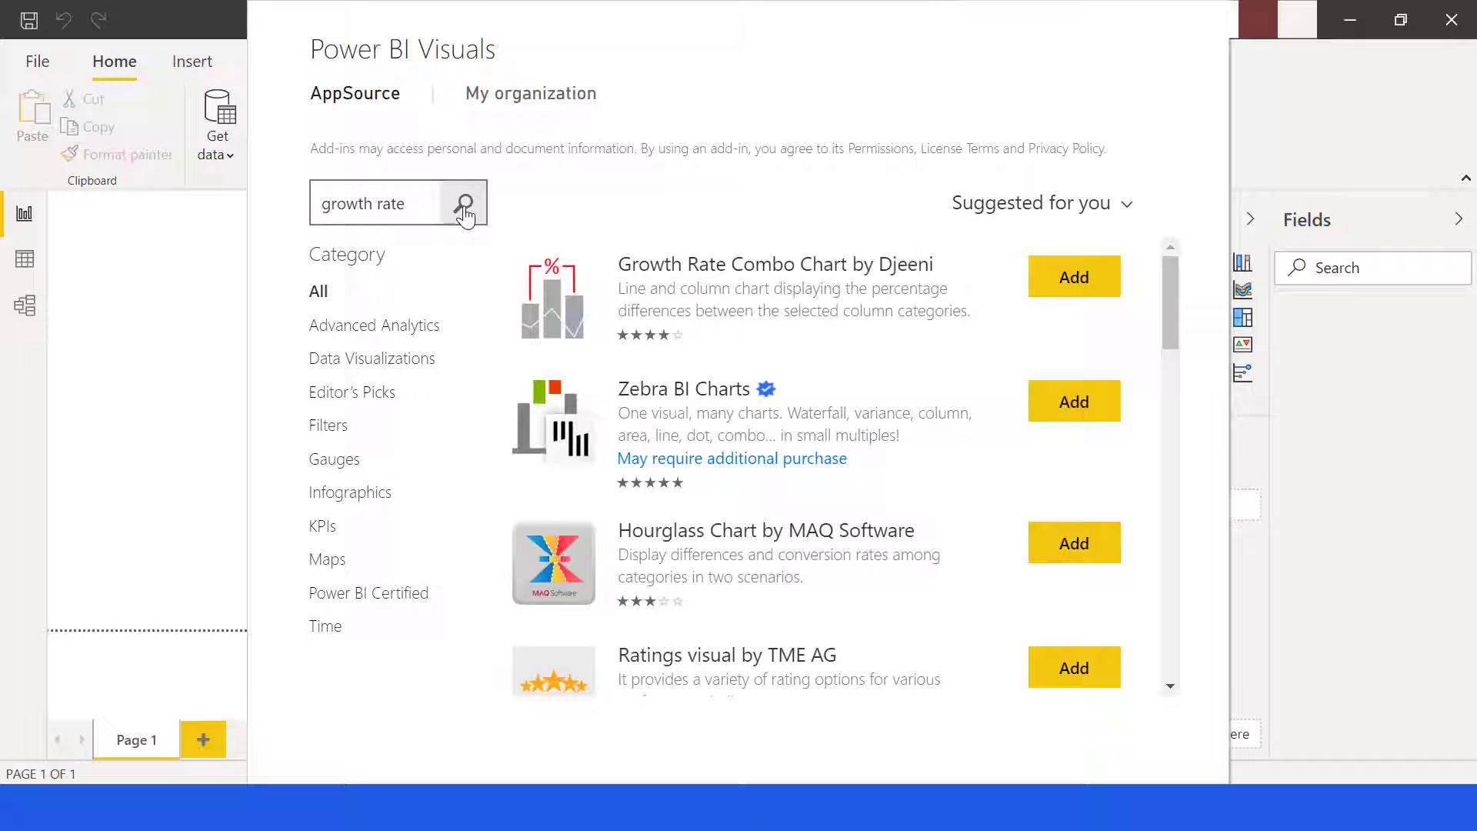
pyautogui.click(1075, 278)
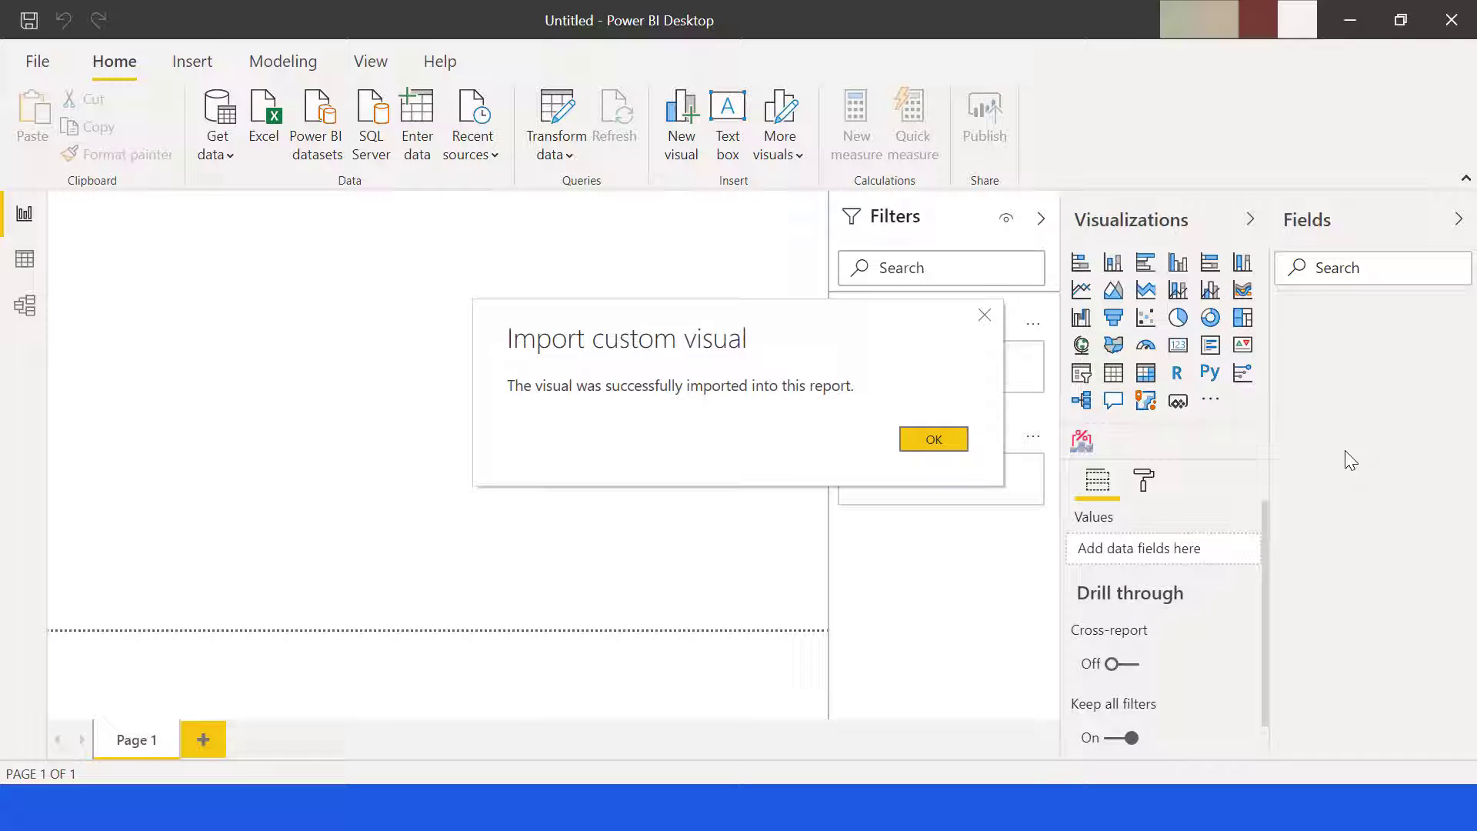
# Place a Growth Rate Combo Chart on the page and enlarge it across the canvas
pyautogui.click(934, 440)
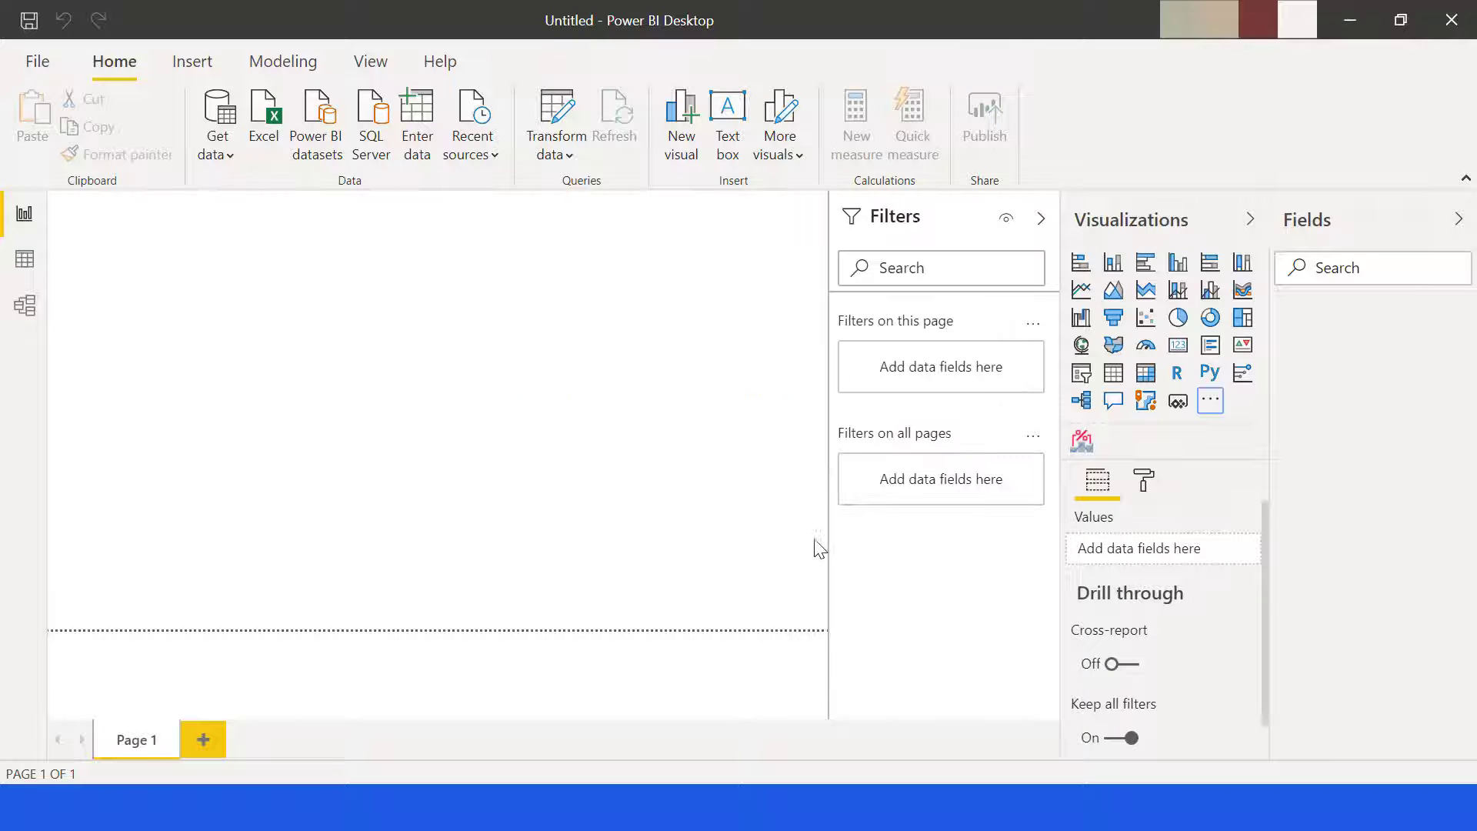
pyautogui.click(1080, 442)
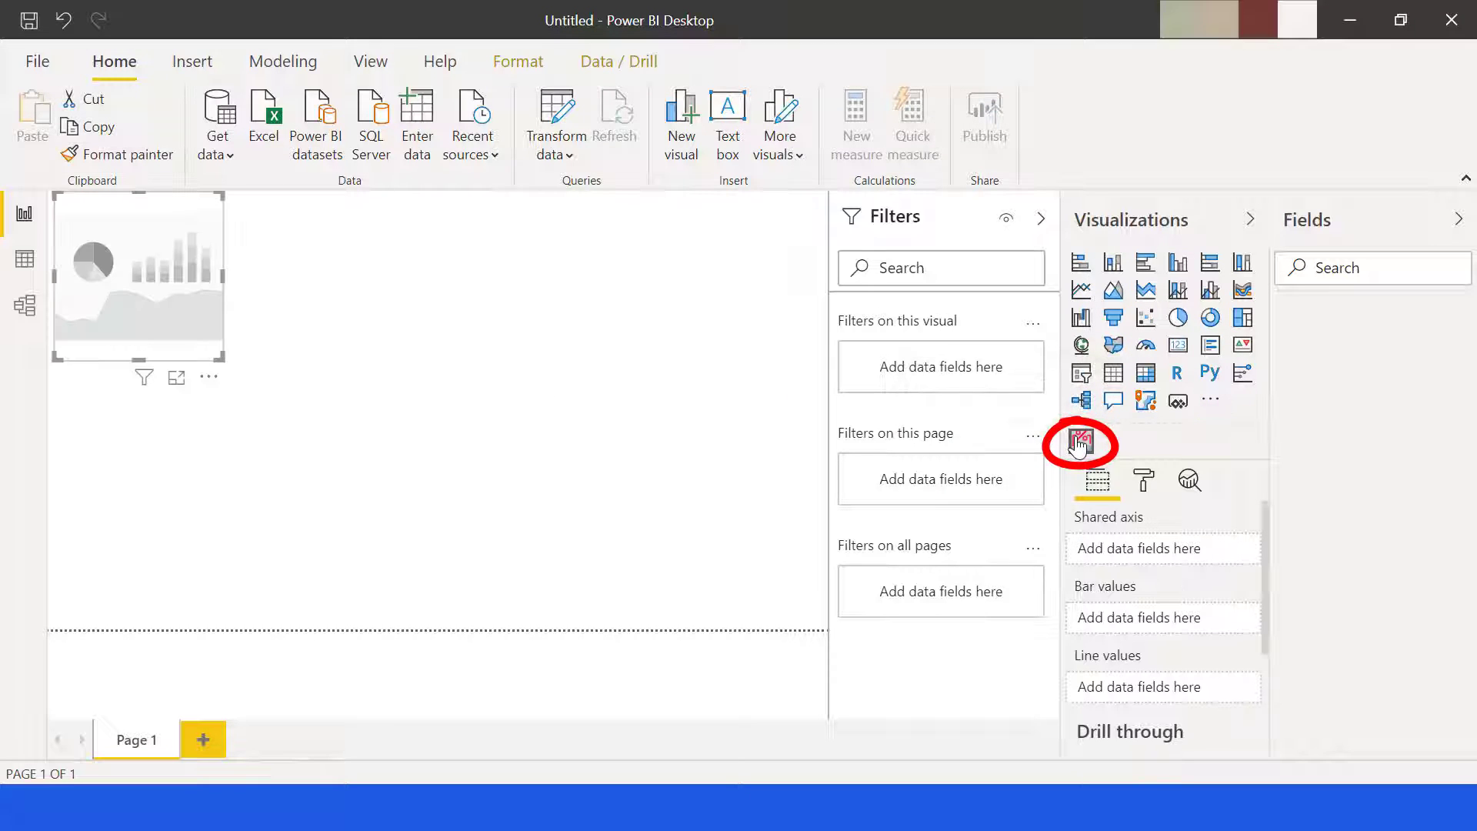
pyautogui.moveTo(217, 357); pyautogui.dragTo(741, 542)
pyautogui.moveTo(400, 196); pyautogui.dragTo(399, 199)
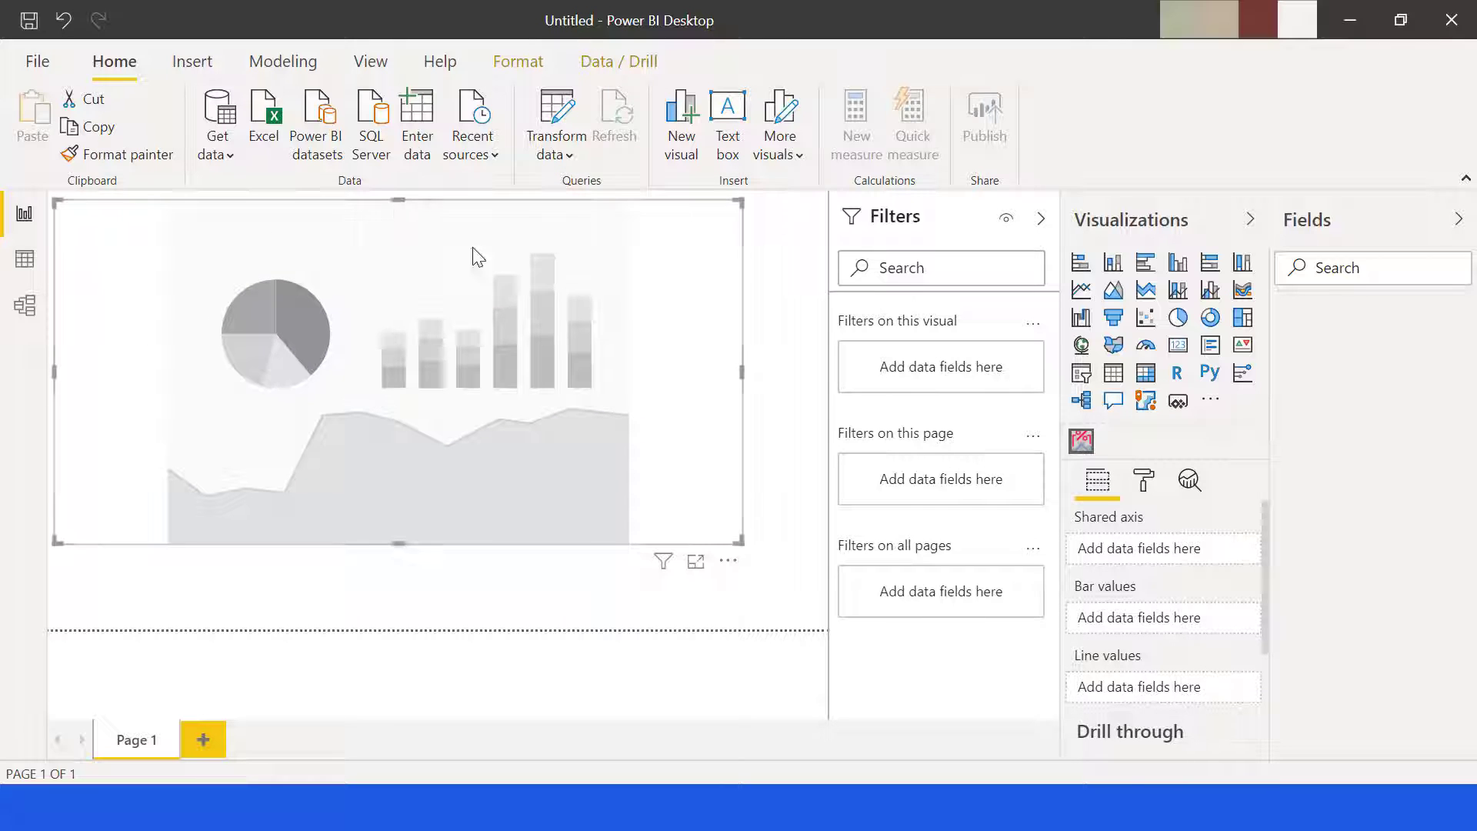
# Load the For chart sheet from the Confirmed versus Recovered Excel workbook
pyautogui.click(216, 156)
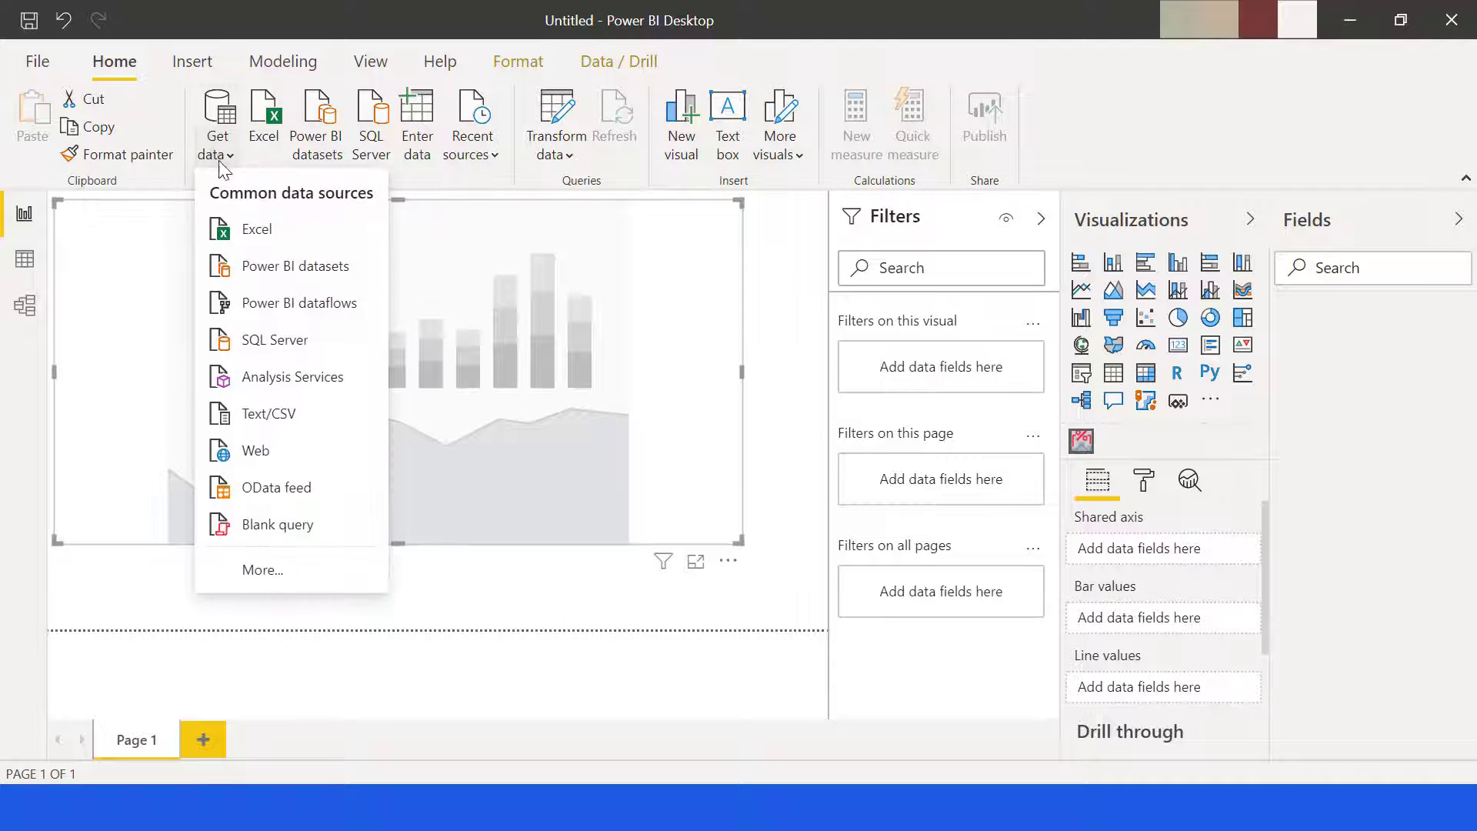
pyautogui.click(254, 228)
pyautogui.click(419, 191)
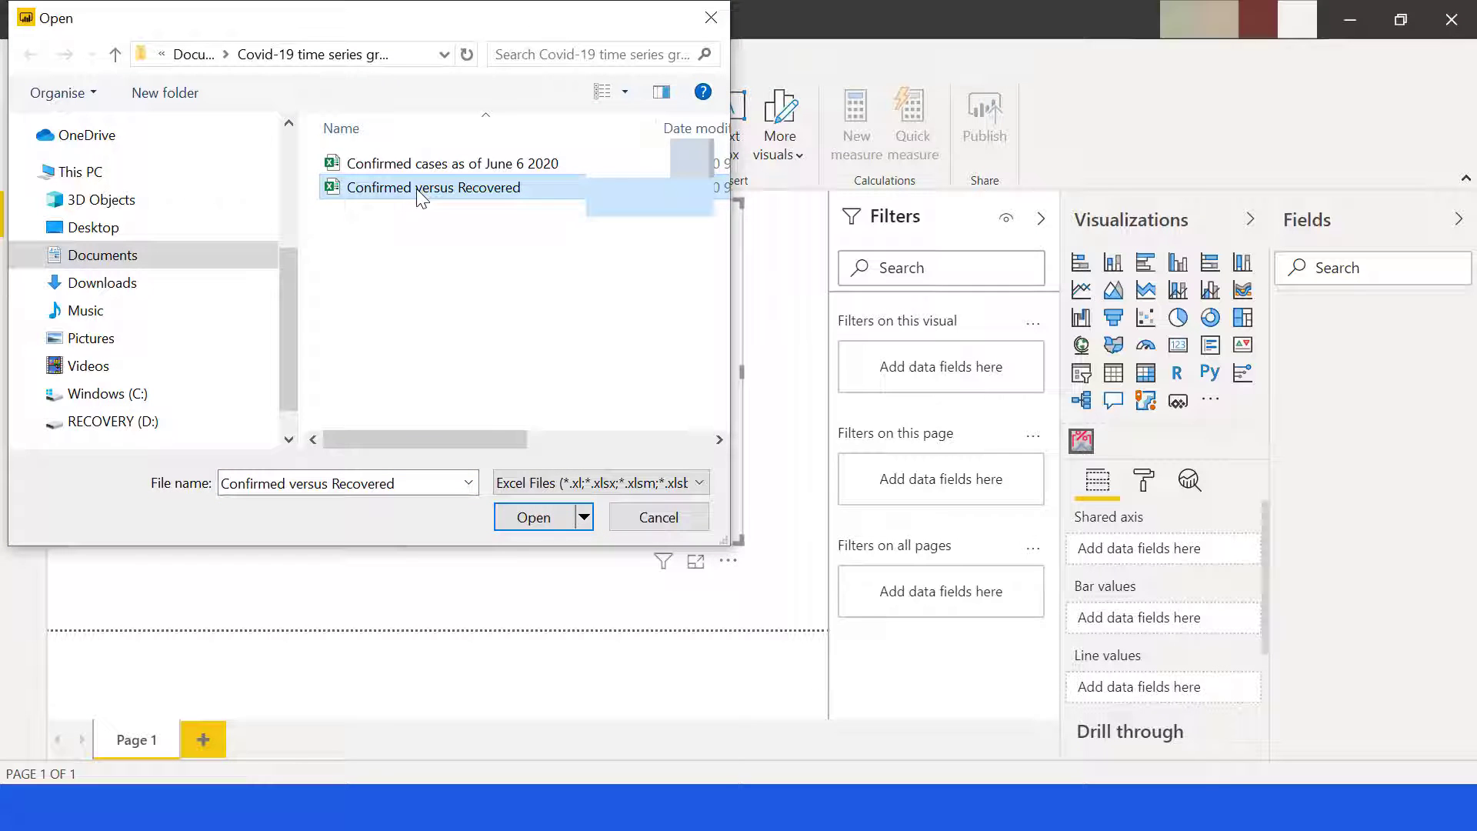
pyautogui.click(530, 516)
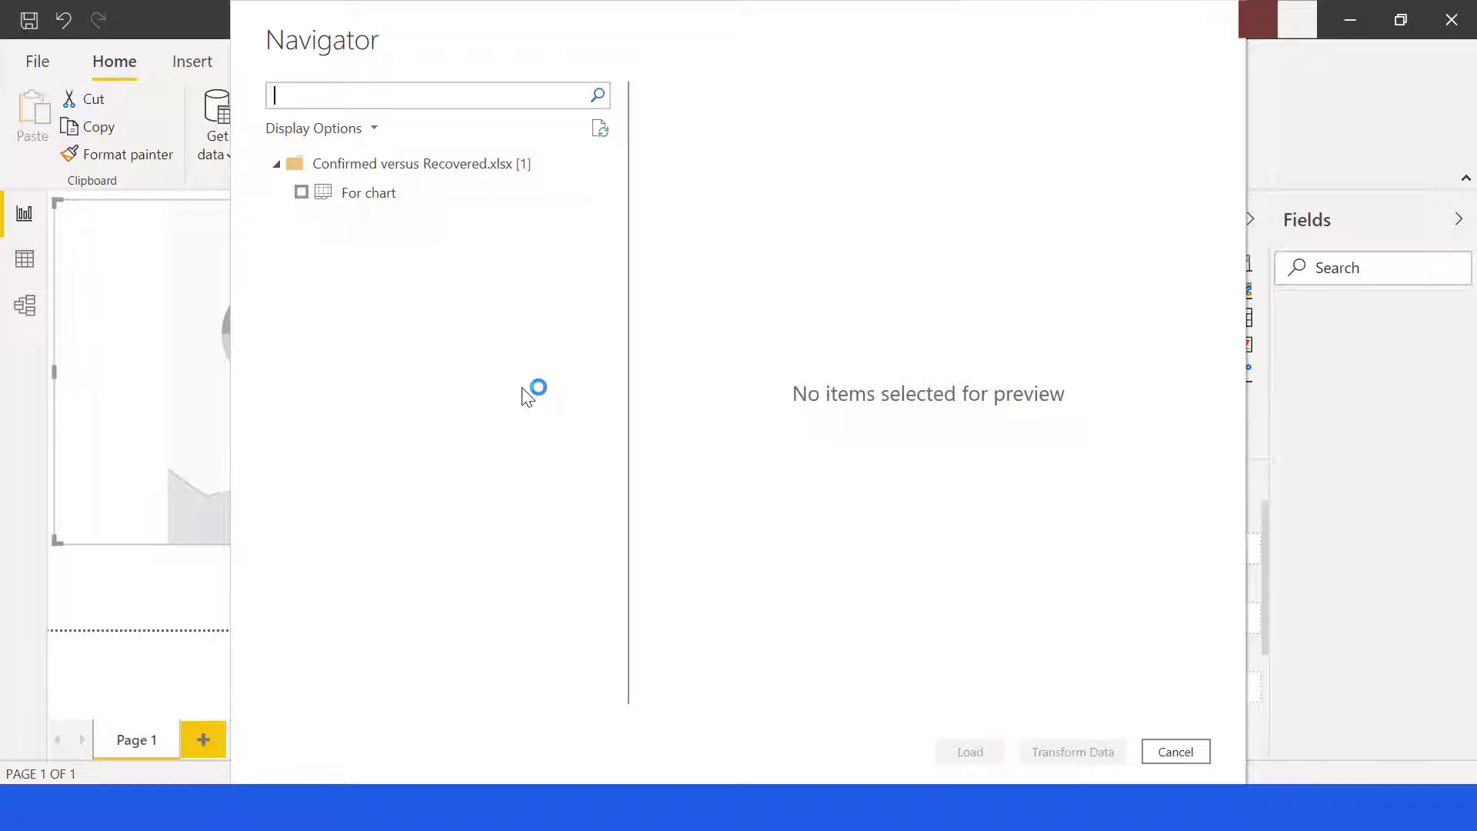
pyautogui.click(301, 192)
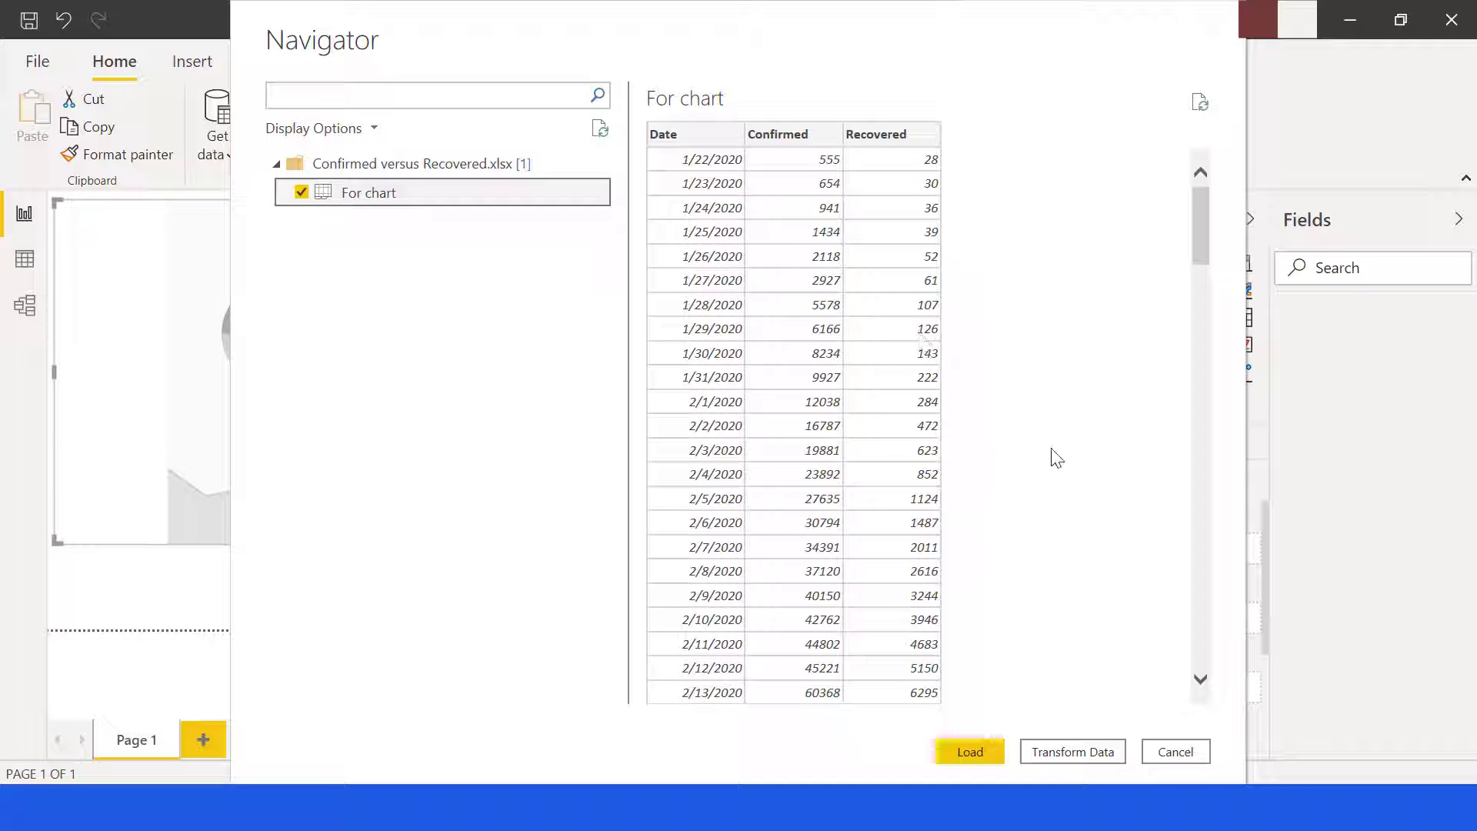
pyautogui.click(978, 753)
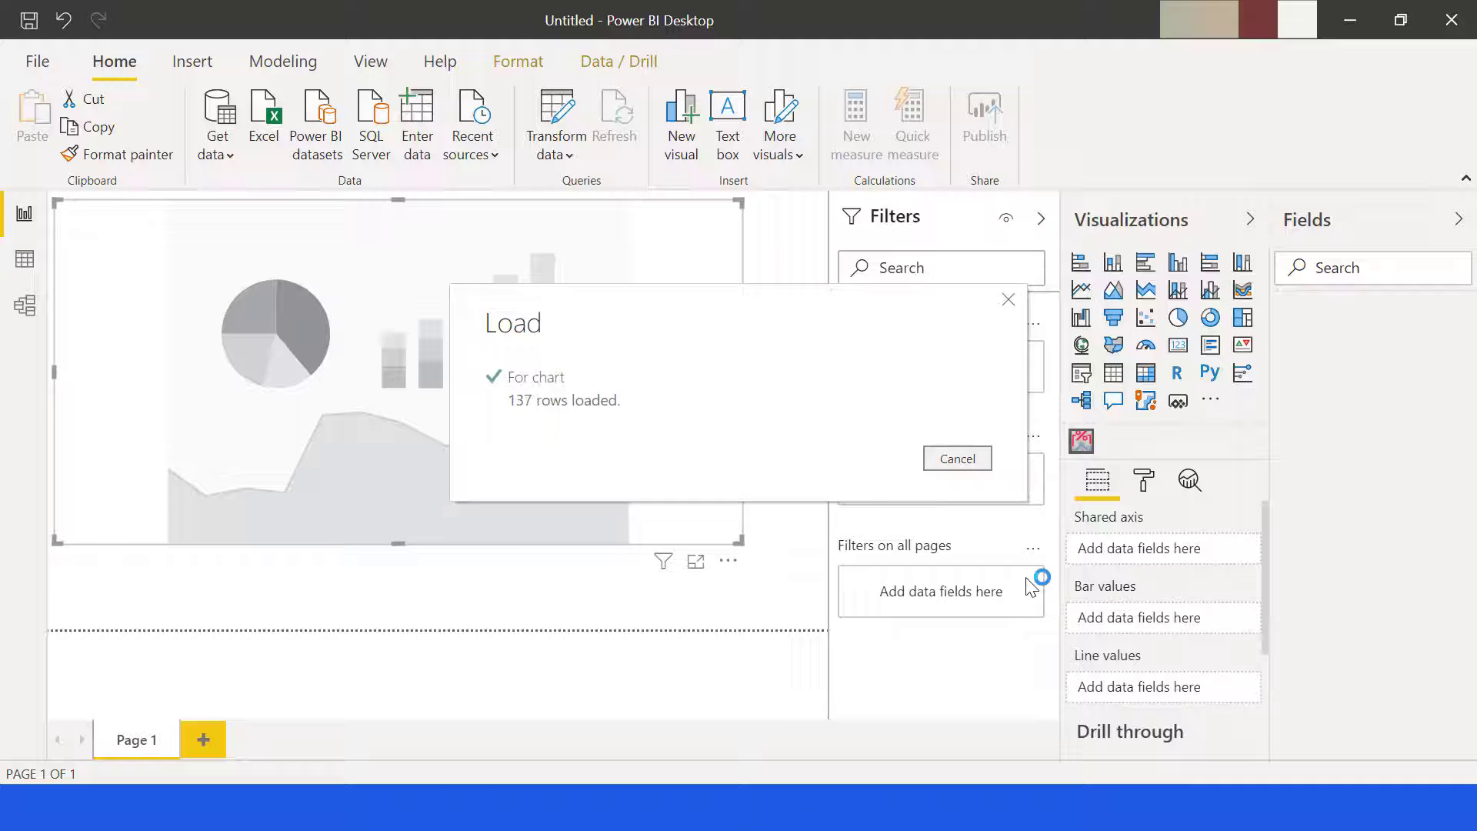
# Put Date on the shared axis, Confirmed in bar values and Recovered in line values
pyautogui.moveTo(1354, 389); pyautogui.dragTo(1143, 562)
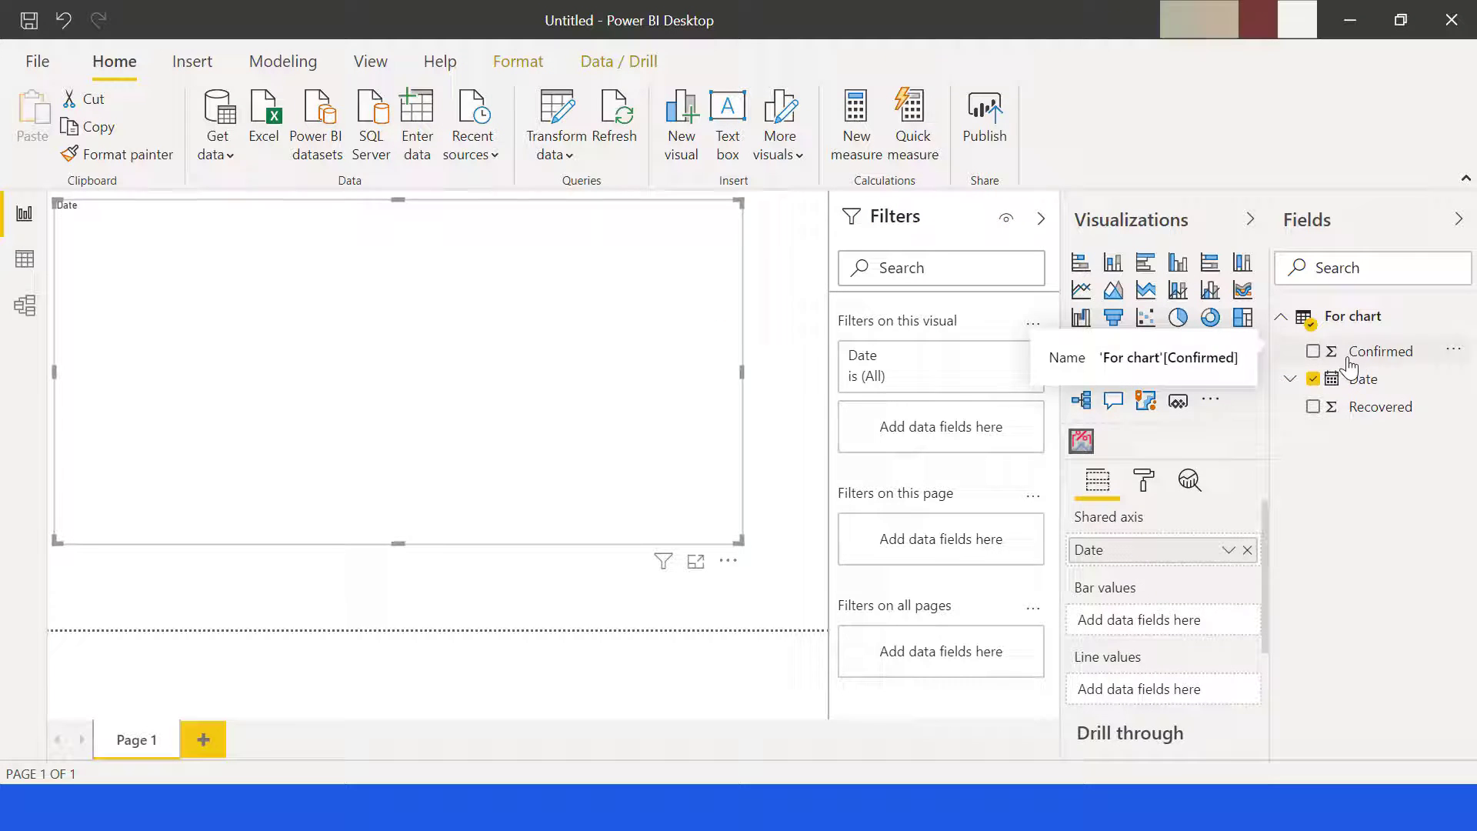
pyautogui.moveTo(1313, 368); pyautogui.dragTo(1135, 620)
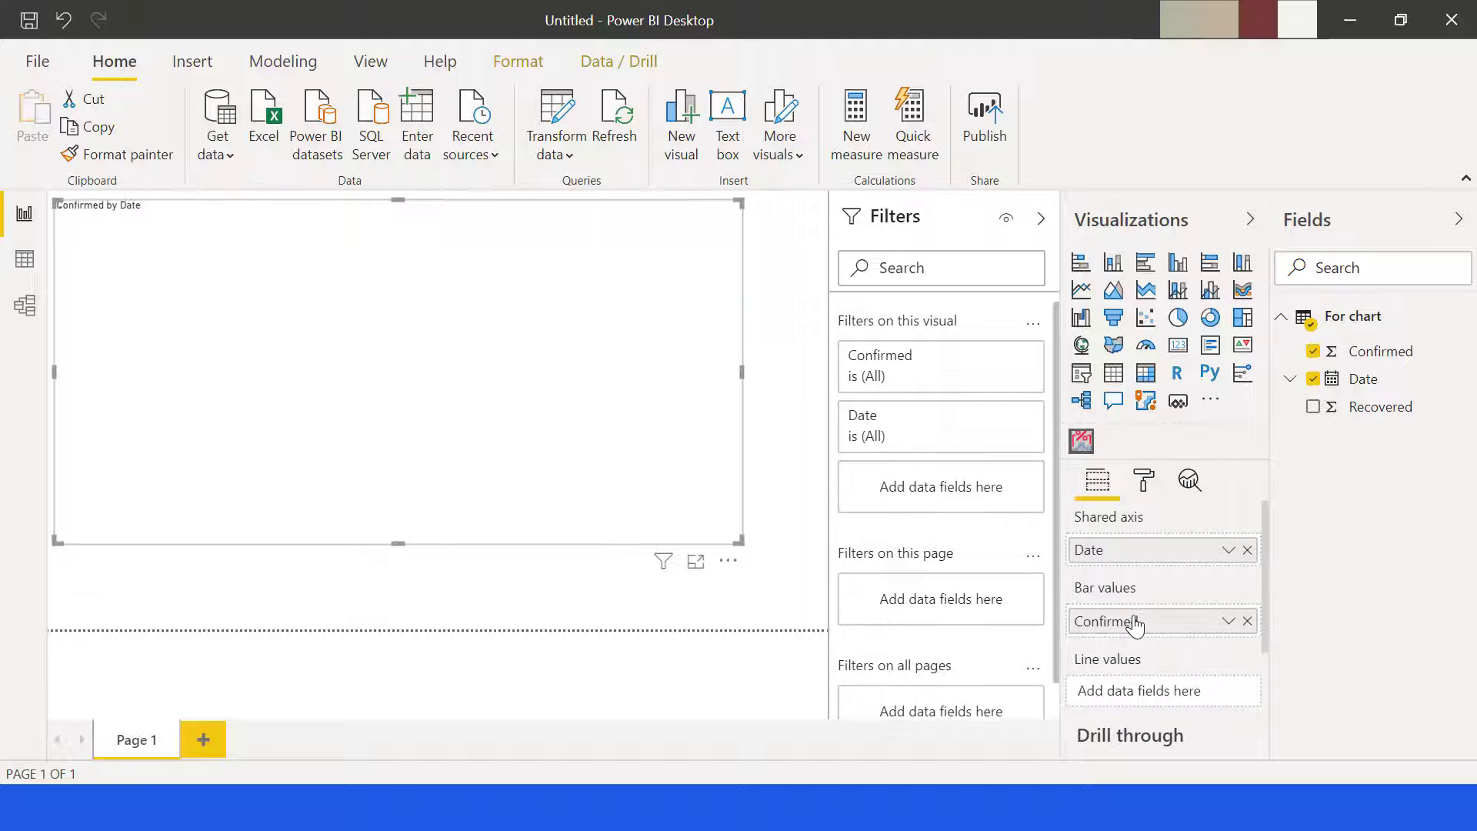
pyautogui.moveTo(1352, 410); pyautogui.dragTo(1116, 695)
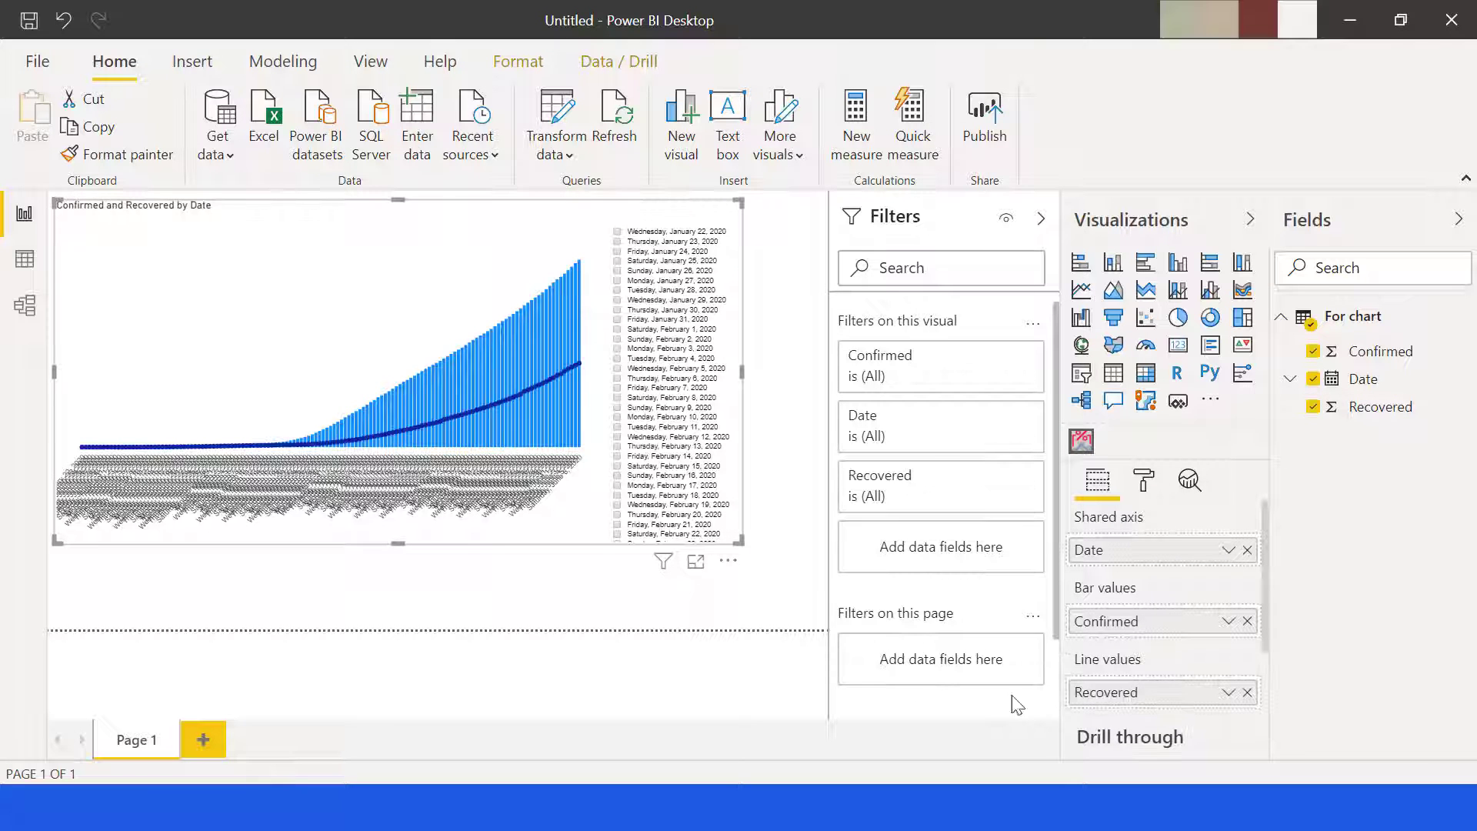
# Collapse the Filters pane and turn the chart's axis off
pyautogui.click(1044, 221)
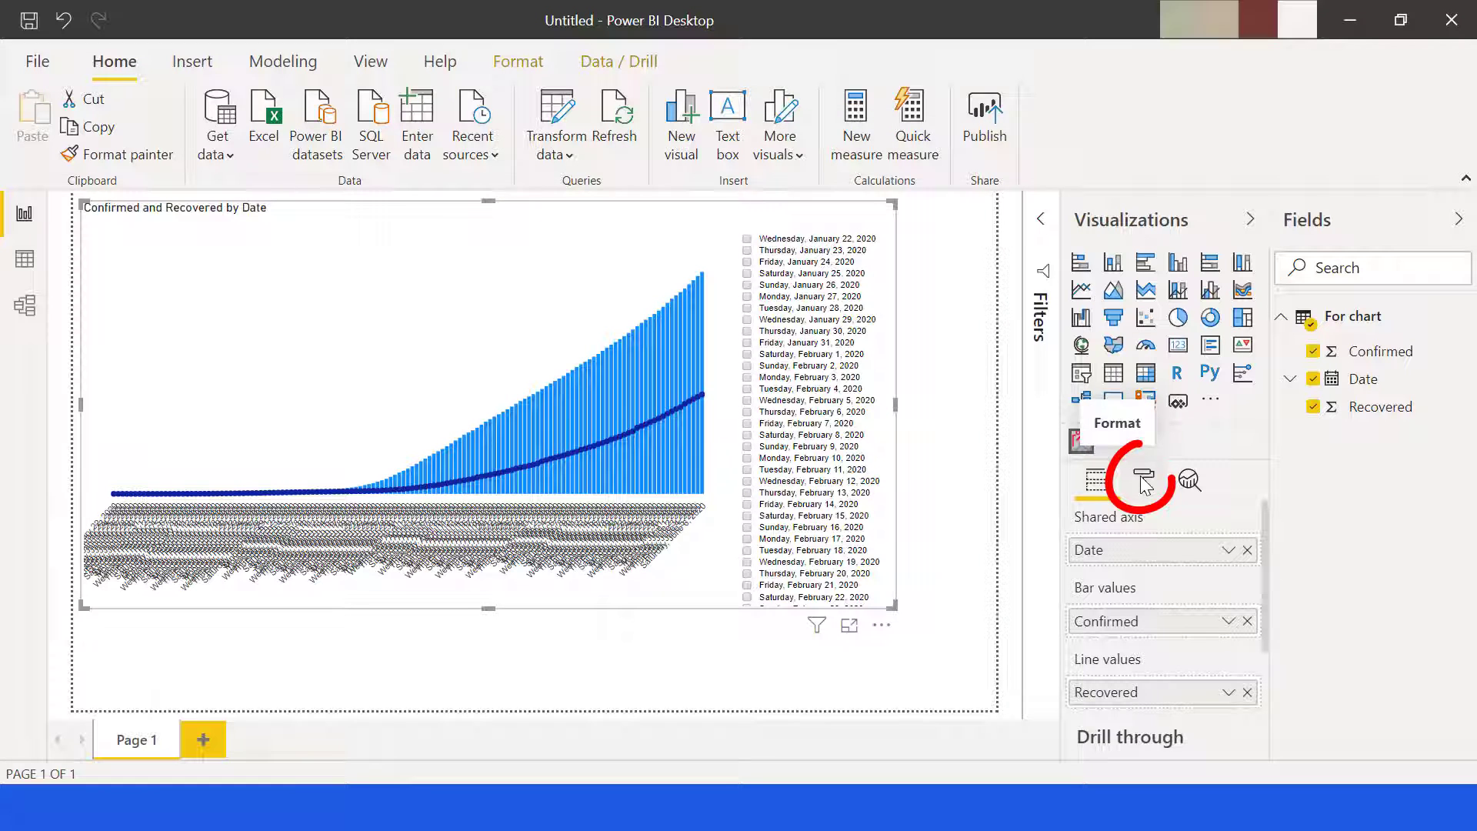
pyautogui.click(1145, 483)
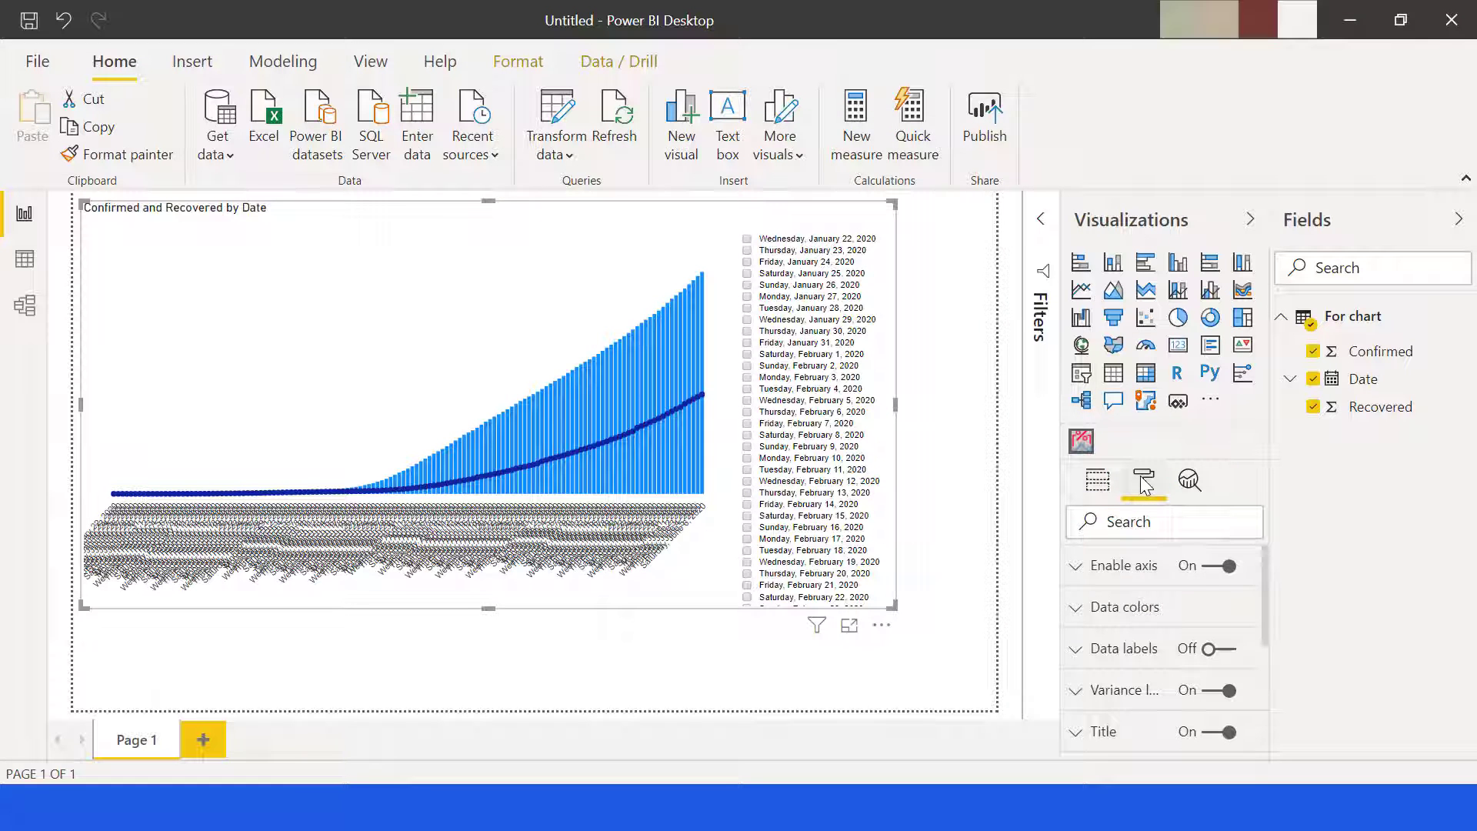
pyautogui.click(1215, 568)
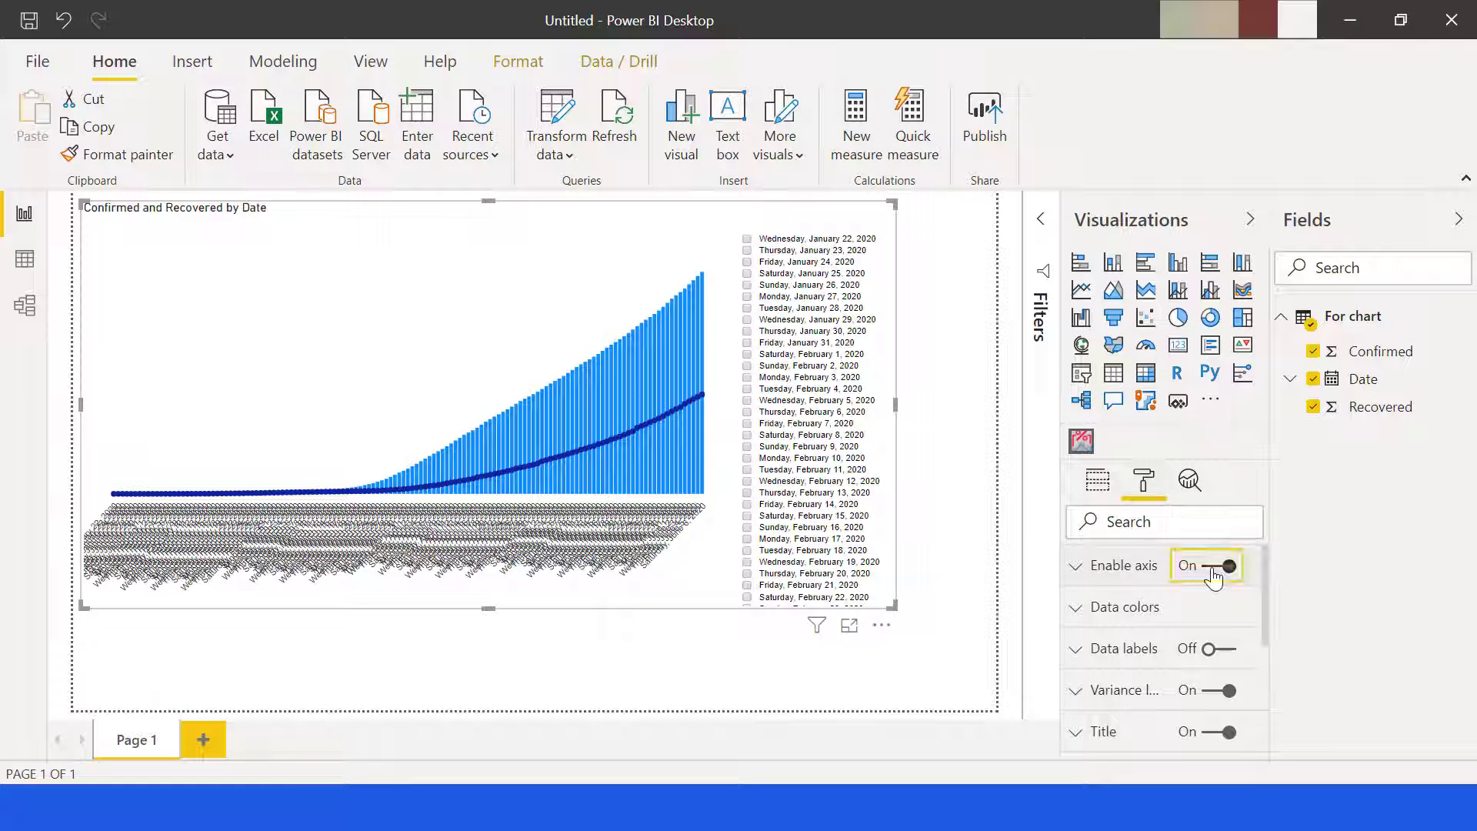
# Colour the Confirmed bars dark blue in Data colors
pyautogui.click(1077, 616)
pyautogui.scroll(-1, 1165, 668)
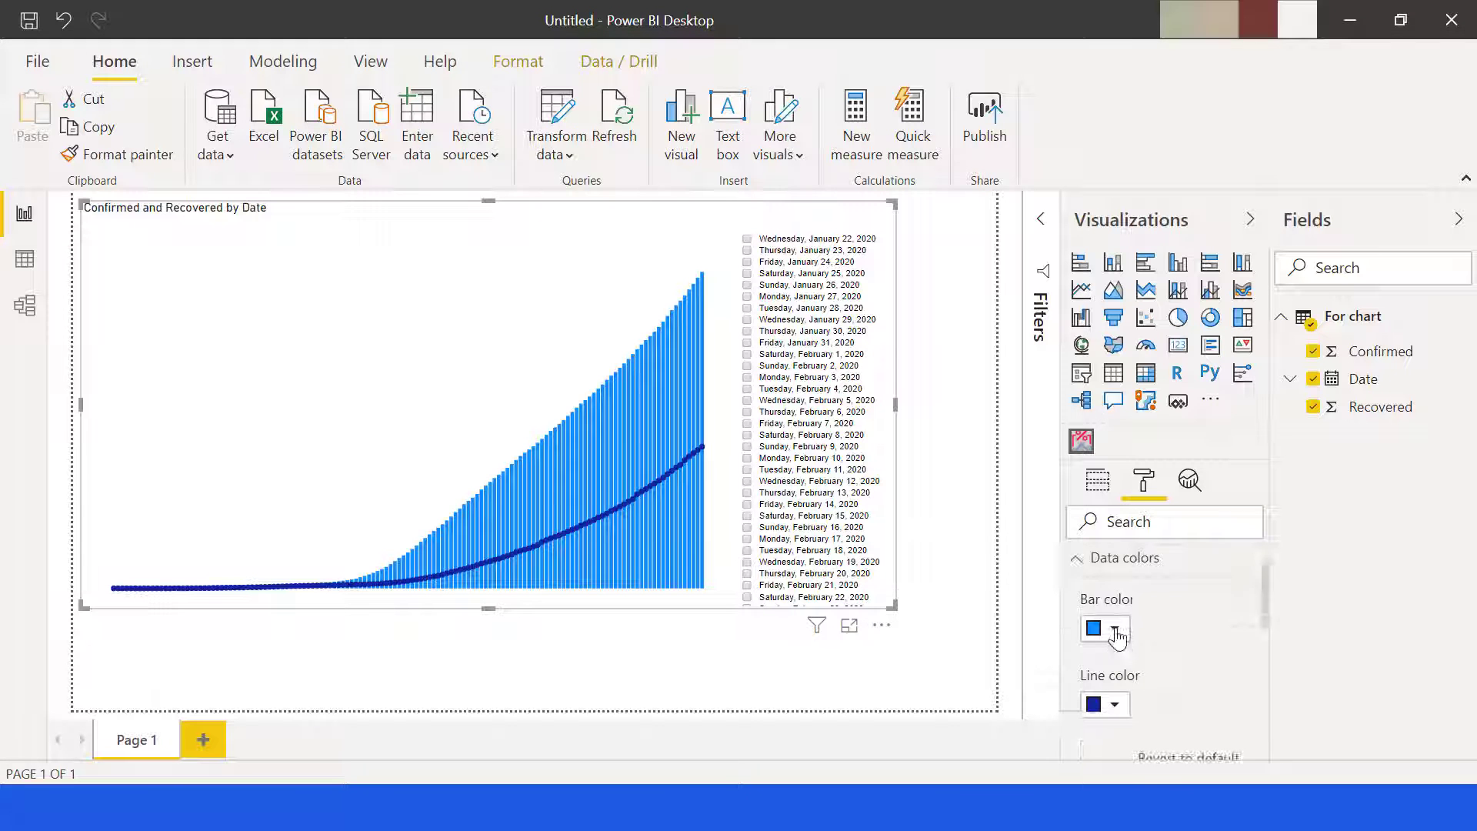
pyautogui.click(1114, 629)
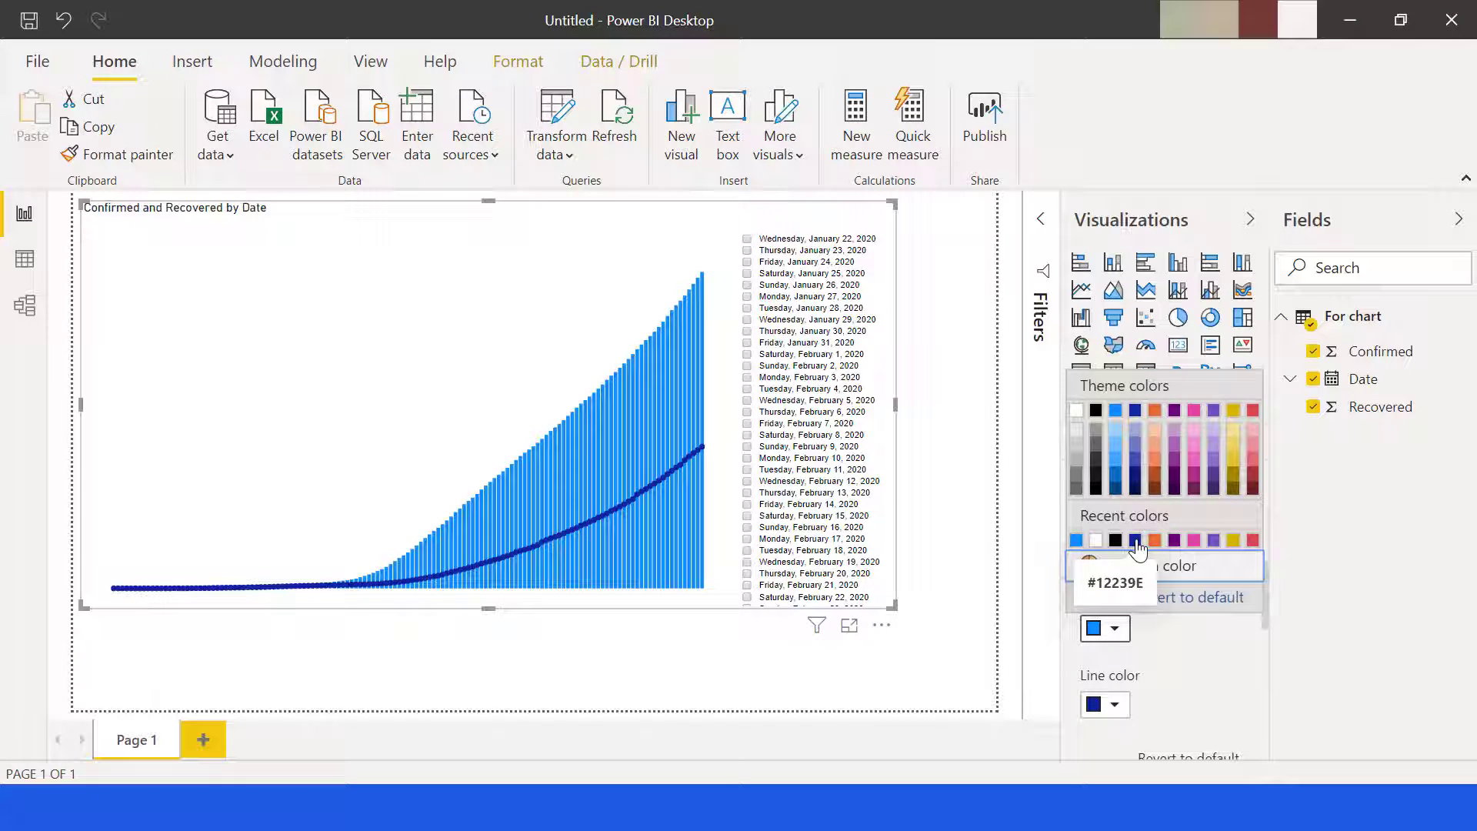
pyautogui.click(1135, 541)
pyautogui.click(1116, 706)
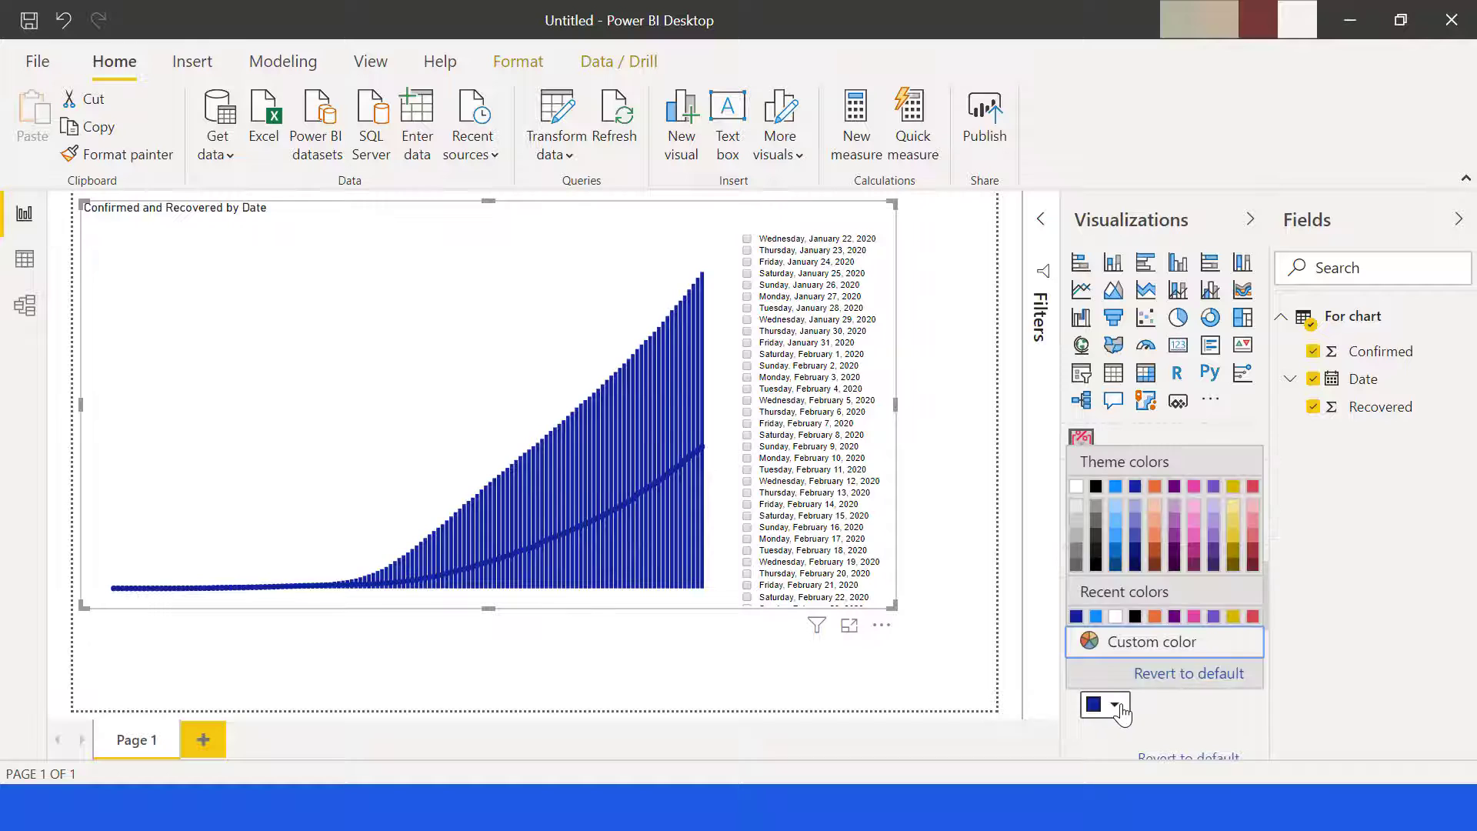
# Make the line bright blue, turn on data labels, and colour the bar labels white
pyautogui.click(1116, 486)
pyautogui.scroll(-3, 1230, 586)
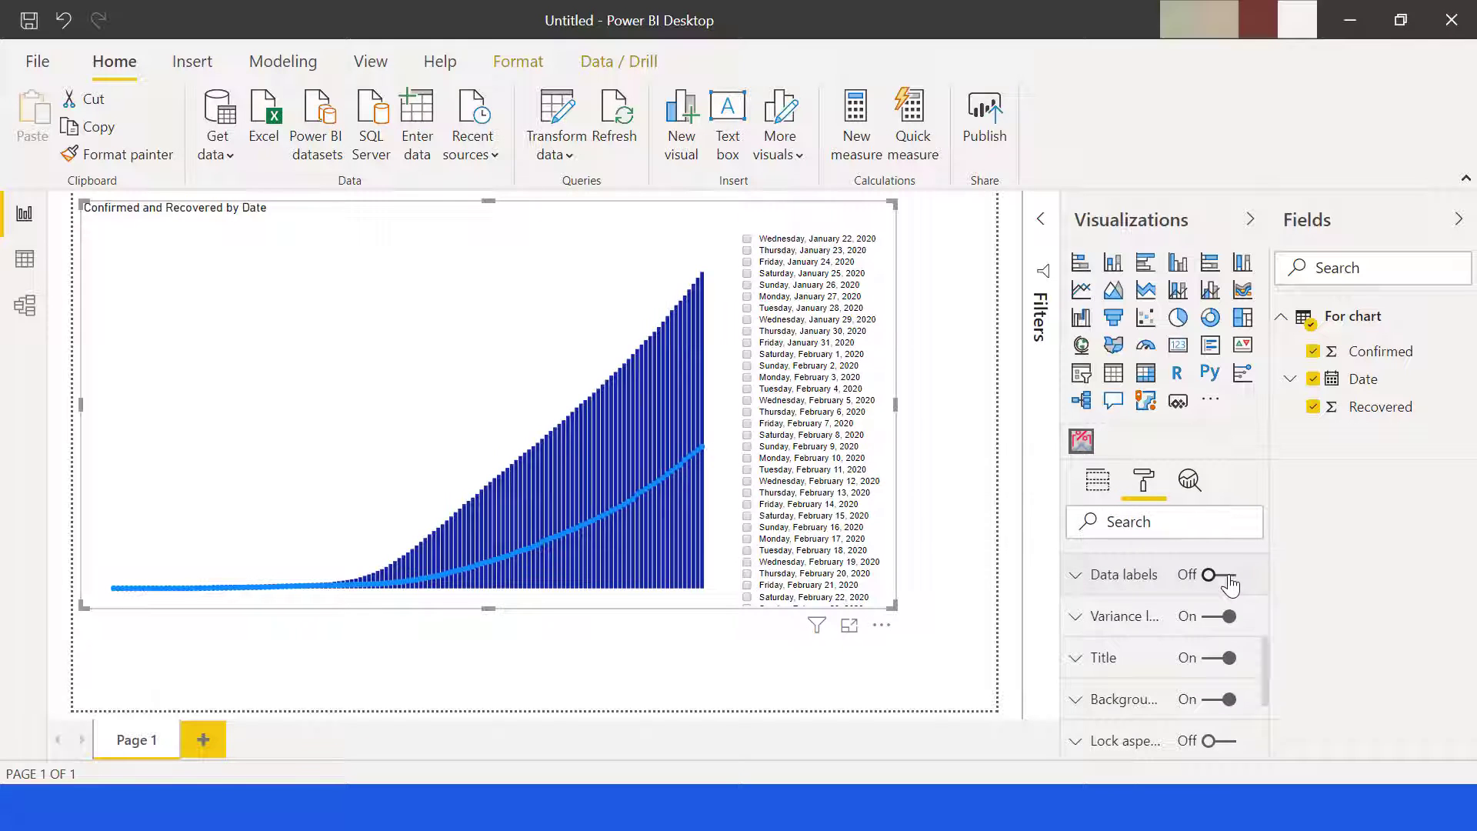
pyautogui.click(1076, 576)
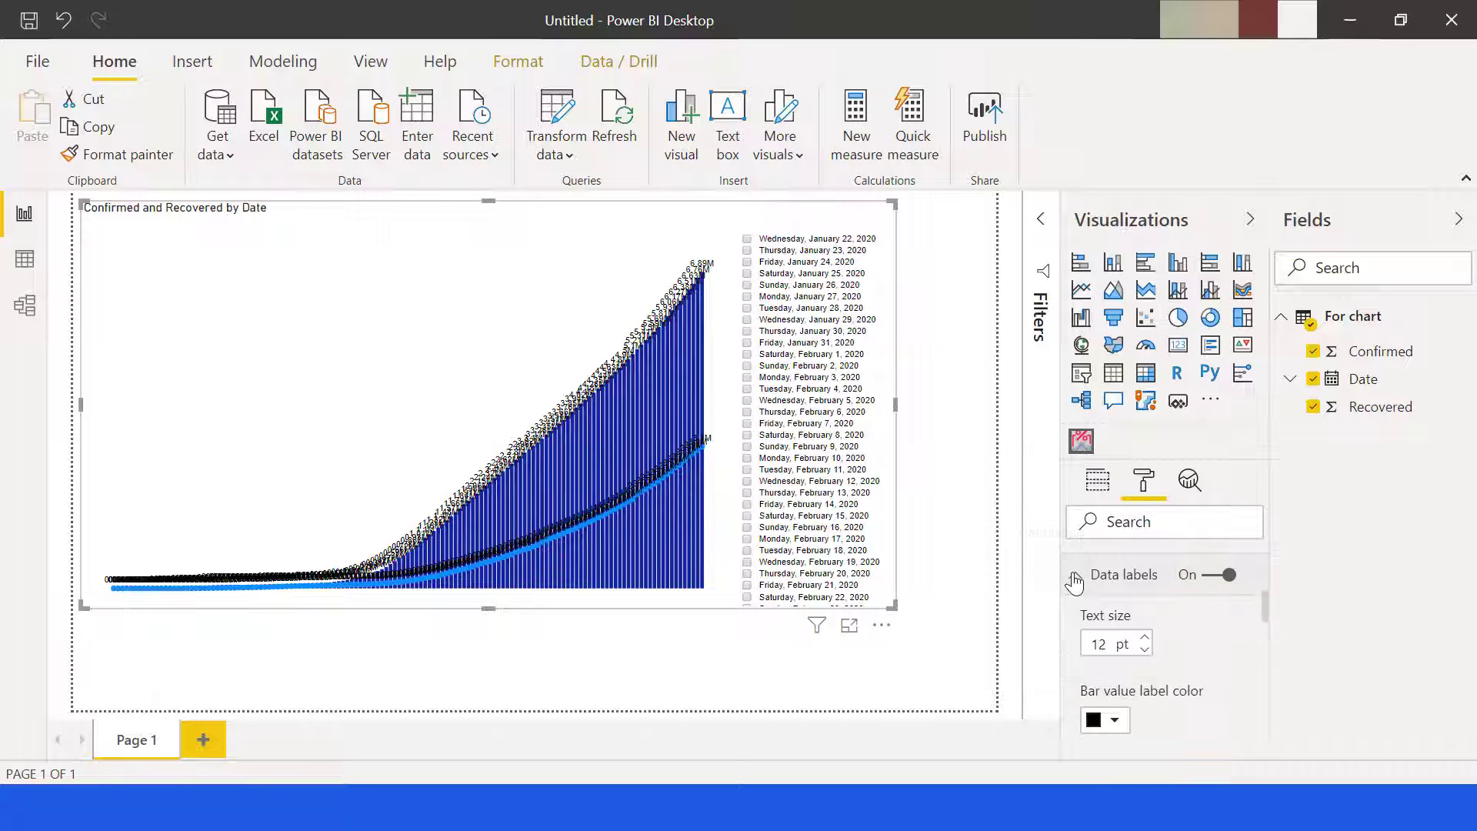
pyautogui.scroll(-2, 1263, 611)
pyautogui.click(1116, 596)
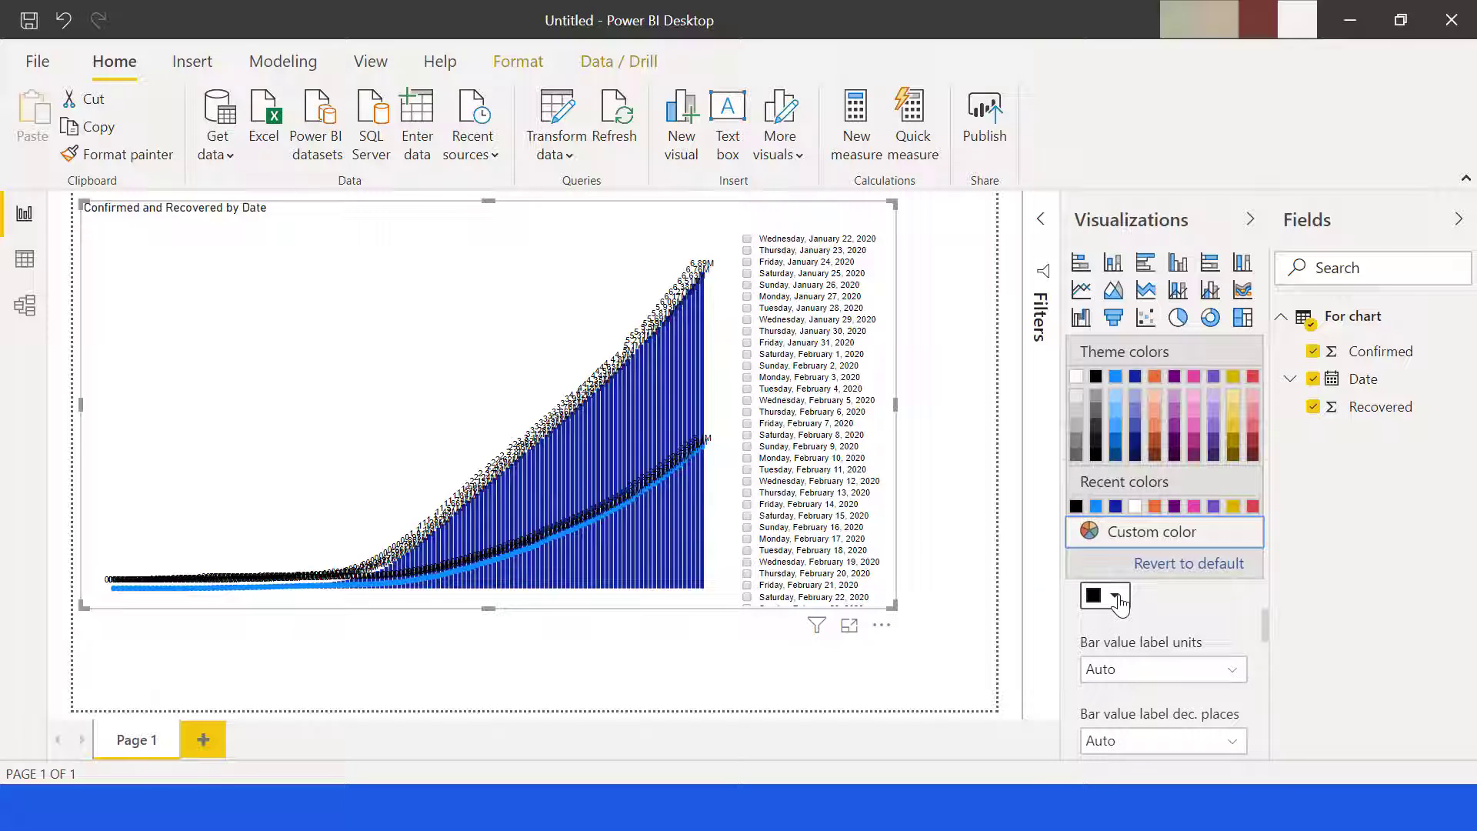
pyautogui.click(1135, 506)
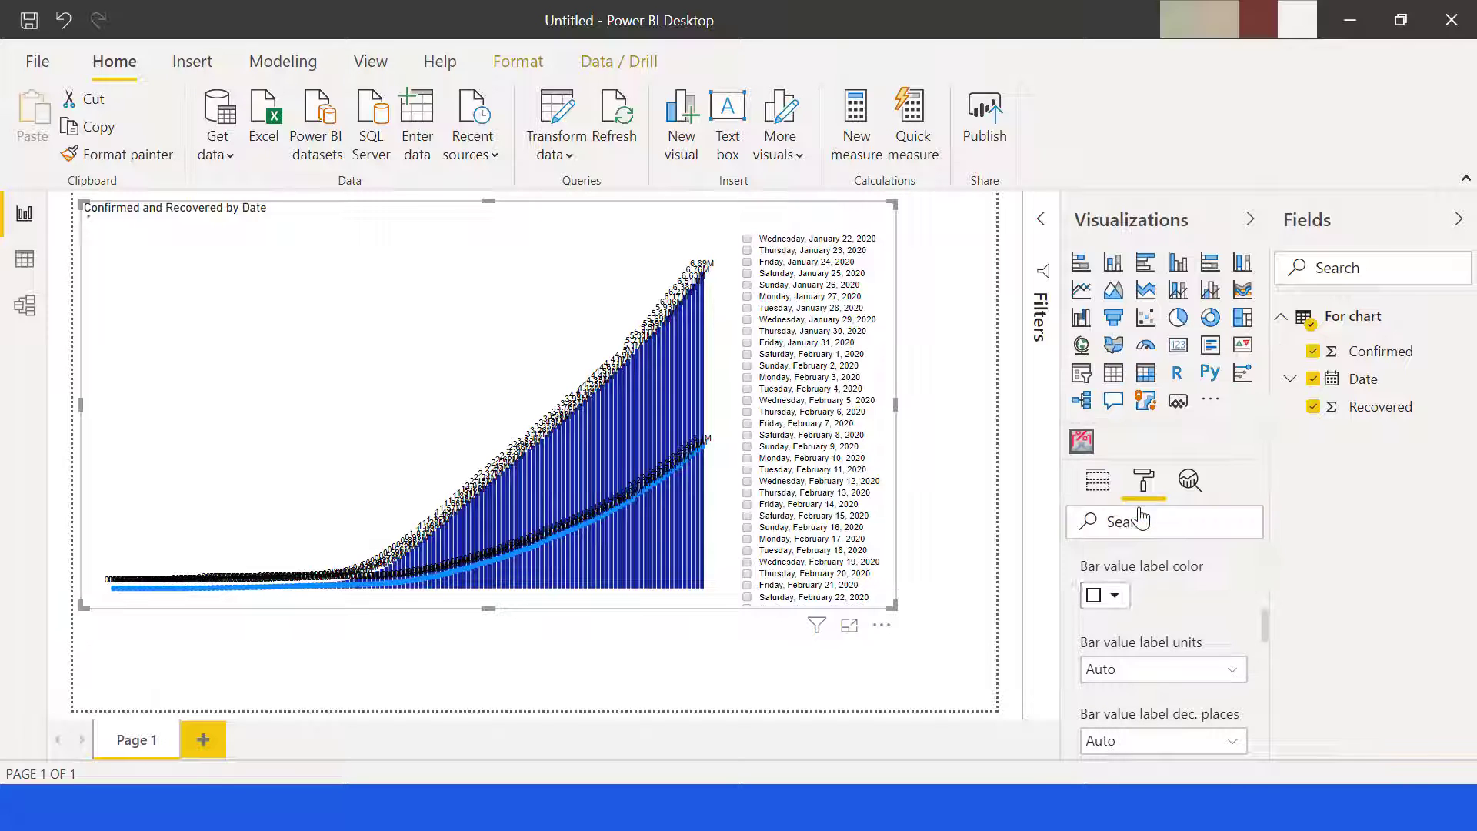
# Show bar labels in Millions with 3 decimals, positioned Inside top
pyautogui.click(1238, 670)
pyautogui.click(1126, 592)
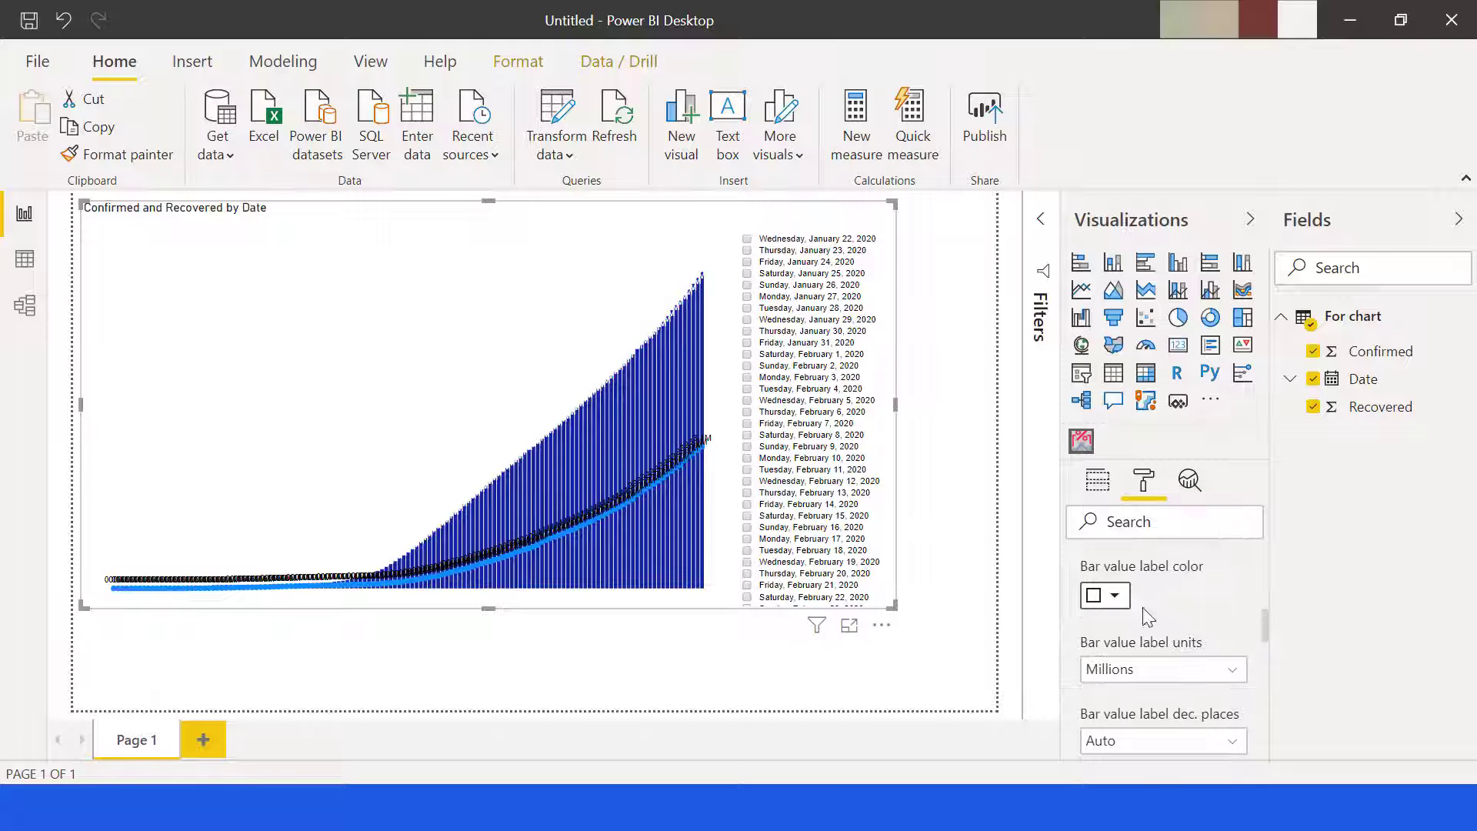
pyautogui.click(1238, 747)
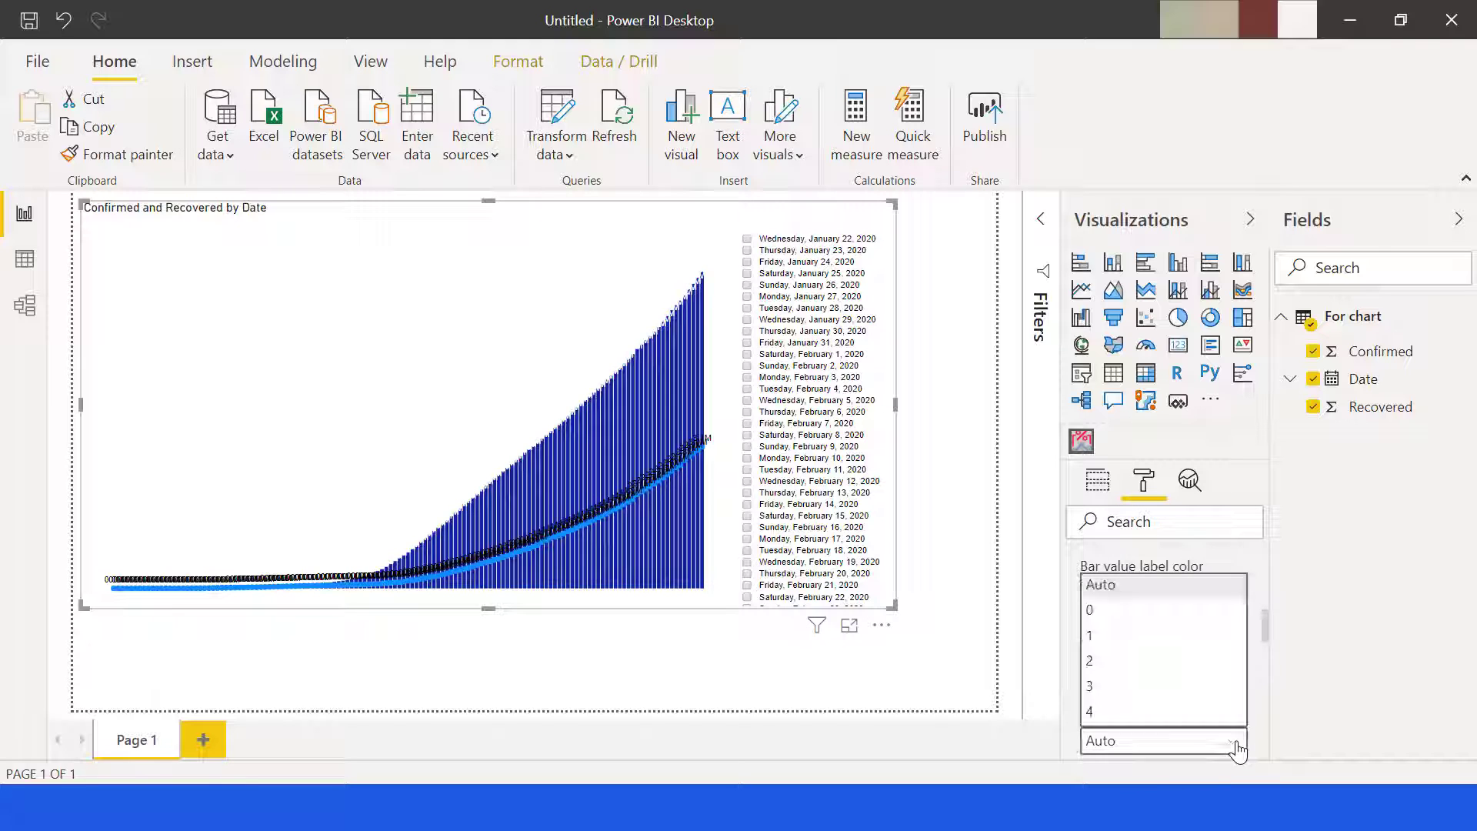
pyautogui.click(1126, 685)
pyautogui.scroll(-3, 1267, 642)
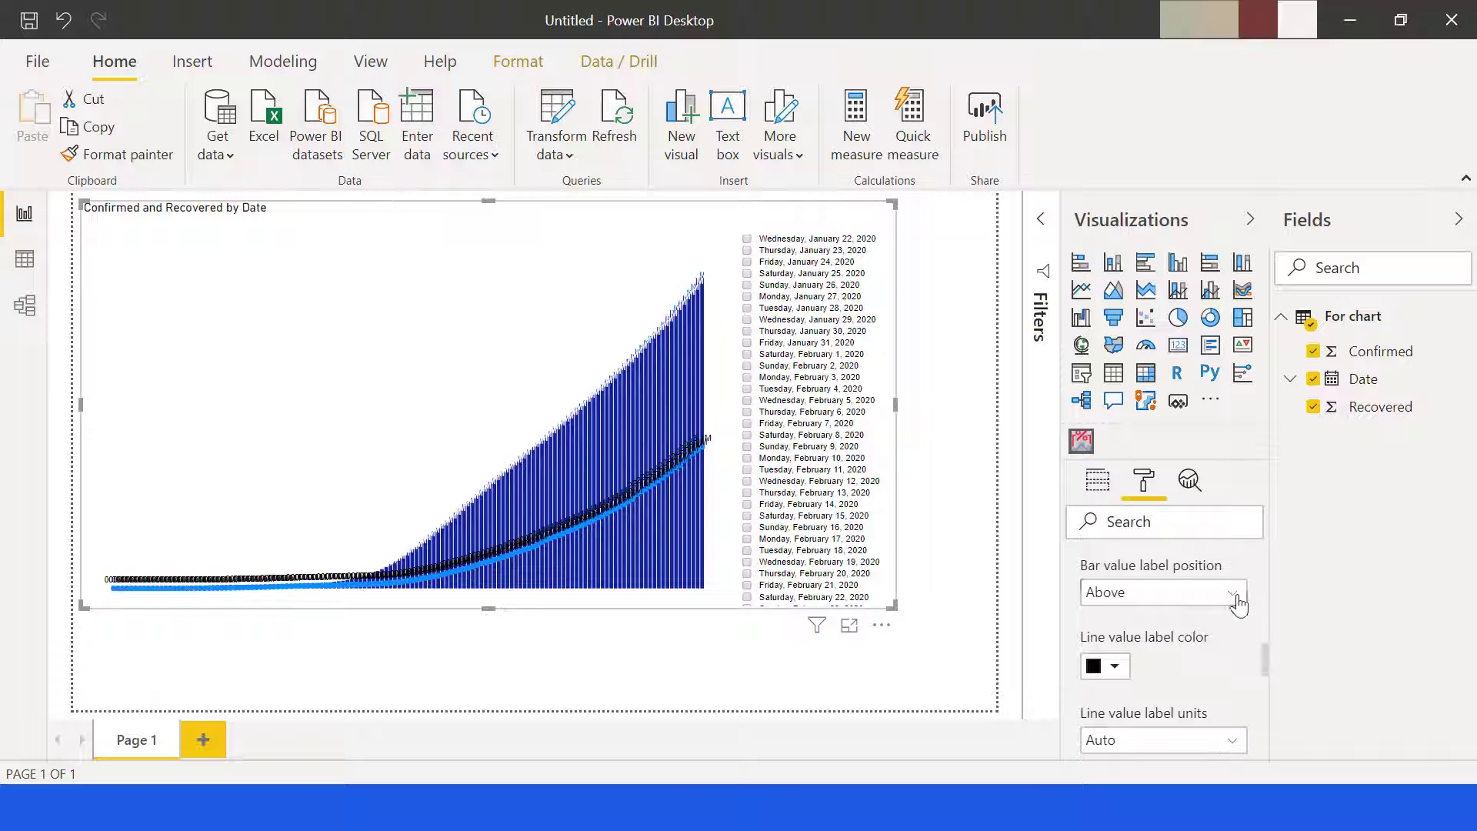
pyautogui.click(1231, 600)
pyautogui.click(1176, 645)
# Make the line value labels gold, in Millions with 3 decimal places
pyautogui.scroll(-1, 1109, 600)
pyautogui.click(1115, 591)
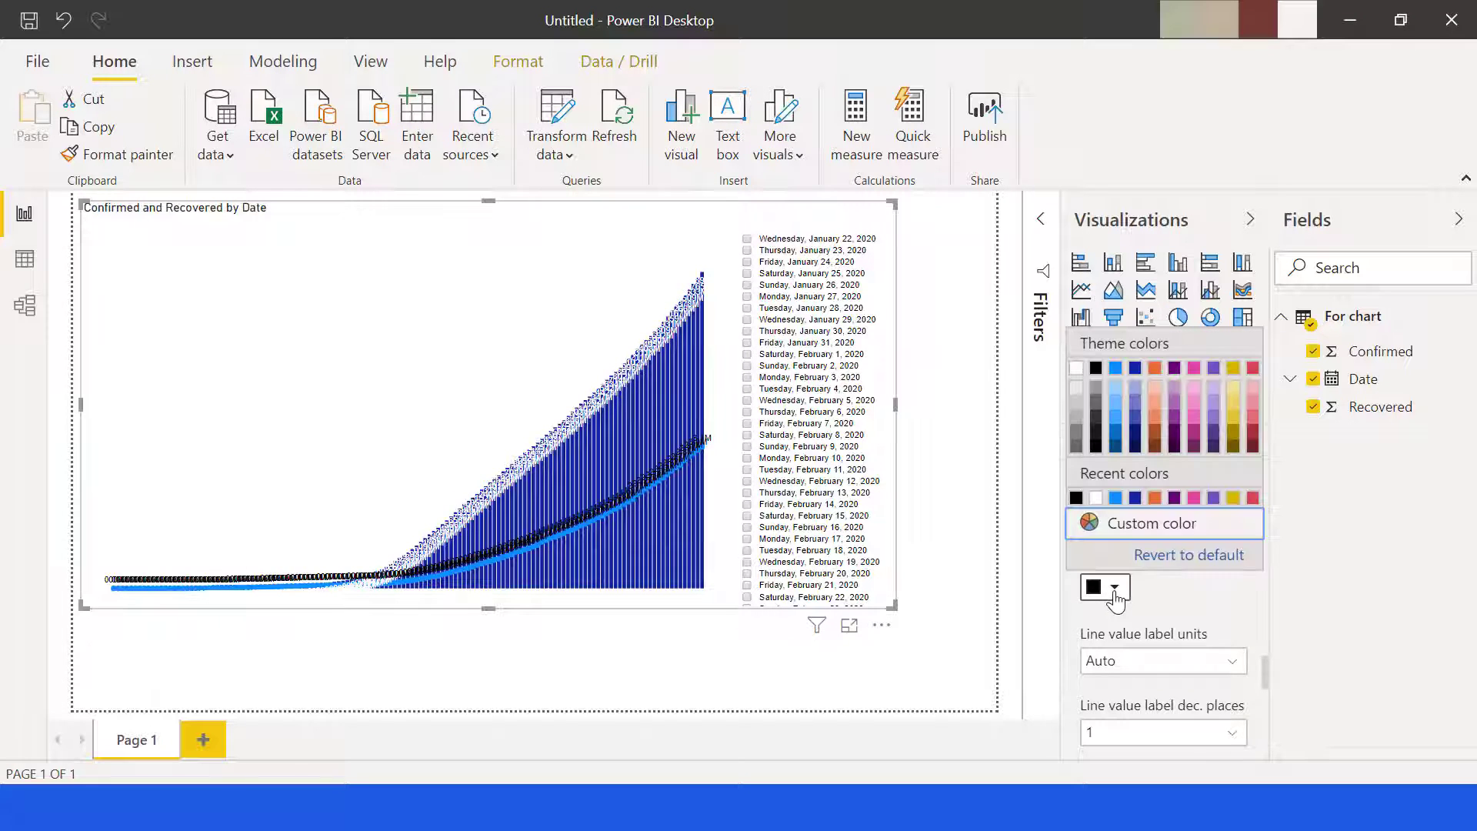
pyautogui.click(1233, 369)
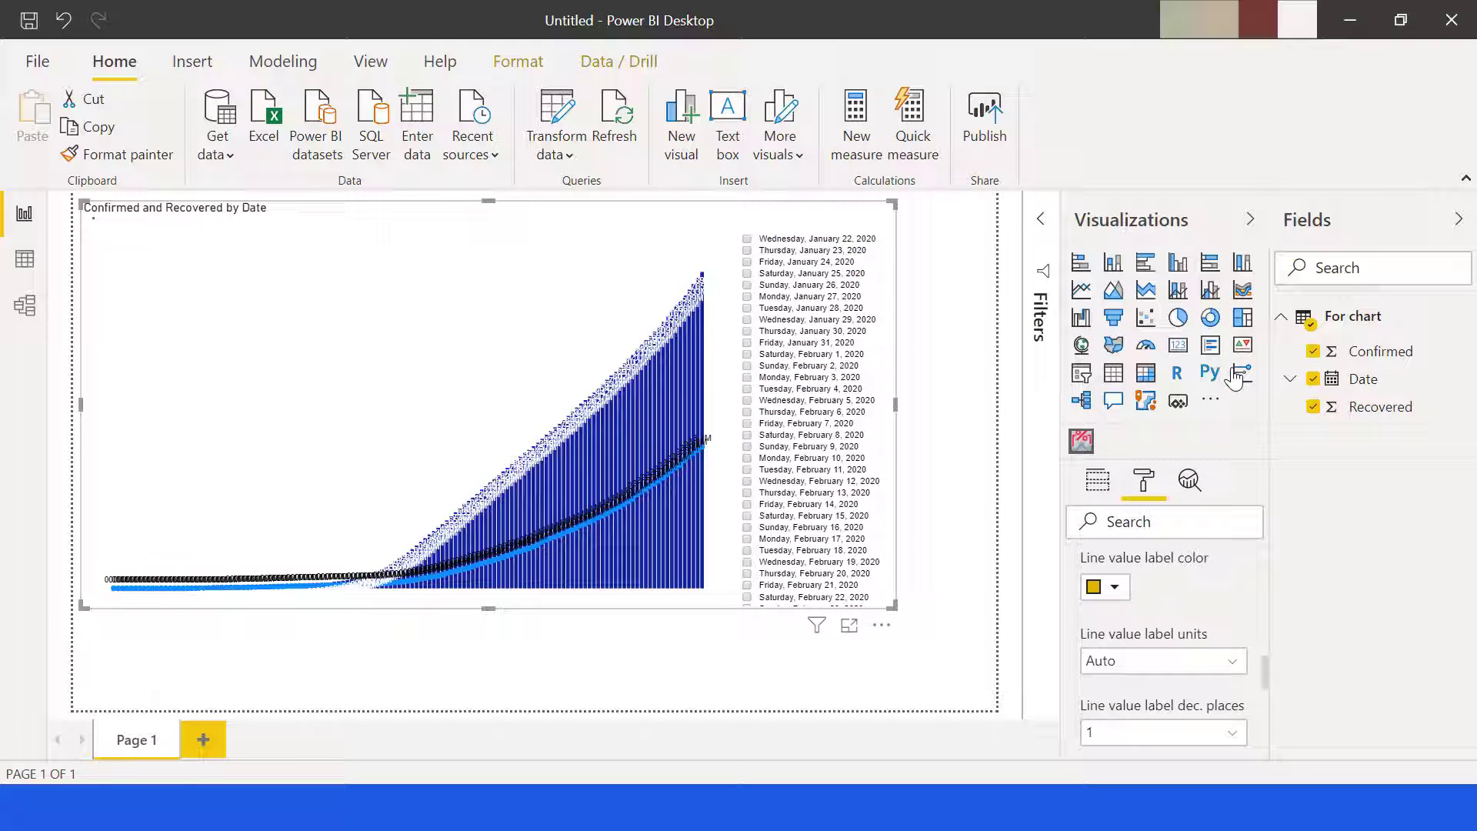
pyautogui.click(1231, 666)
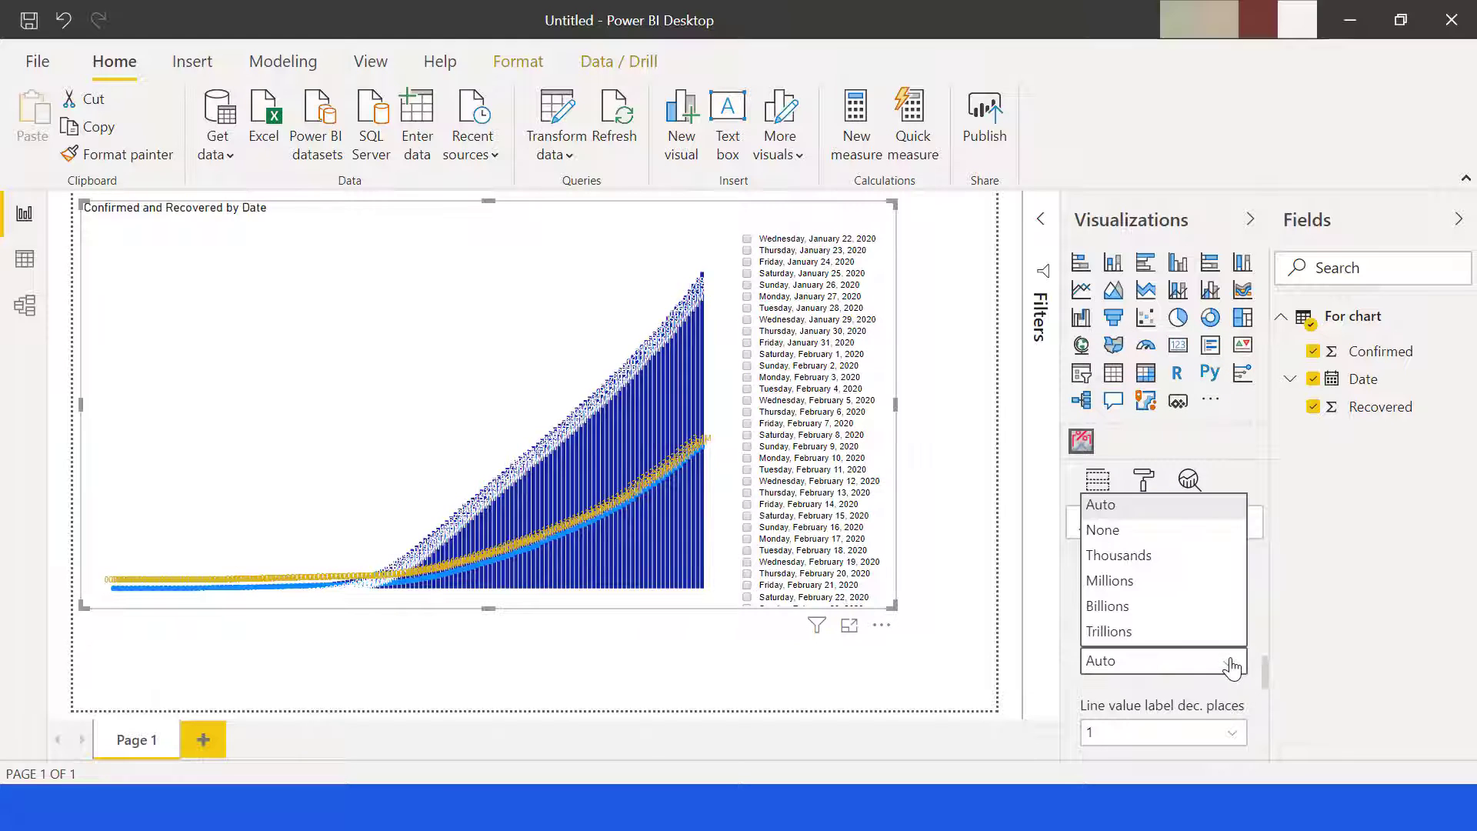
pyautogui.click(1120, 581)
pyautogui.click(1241, 735)
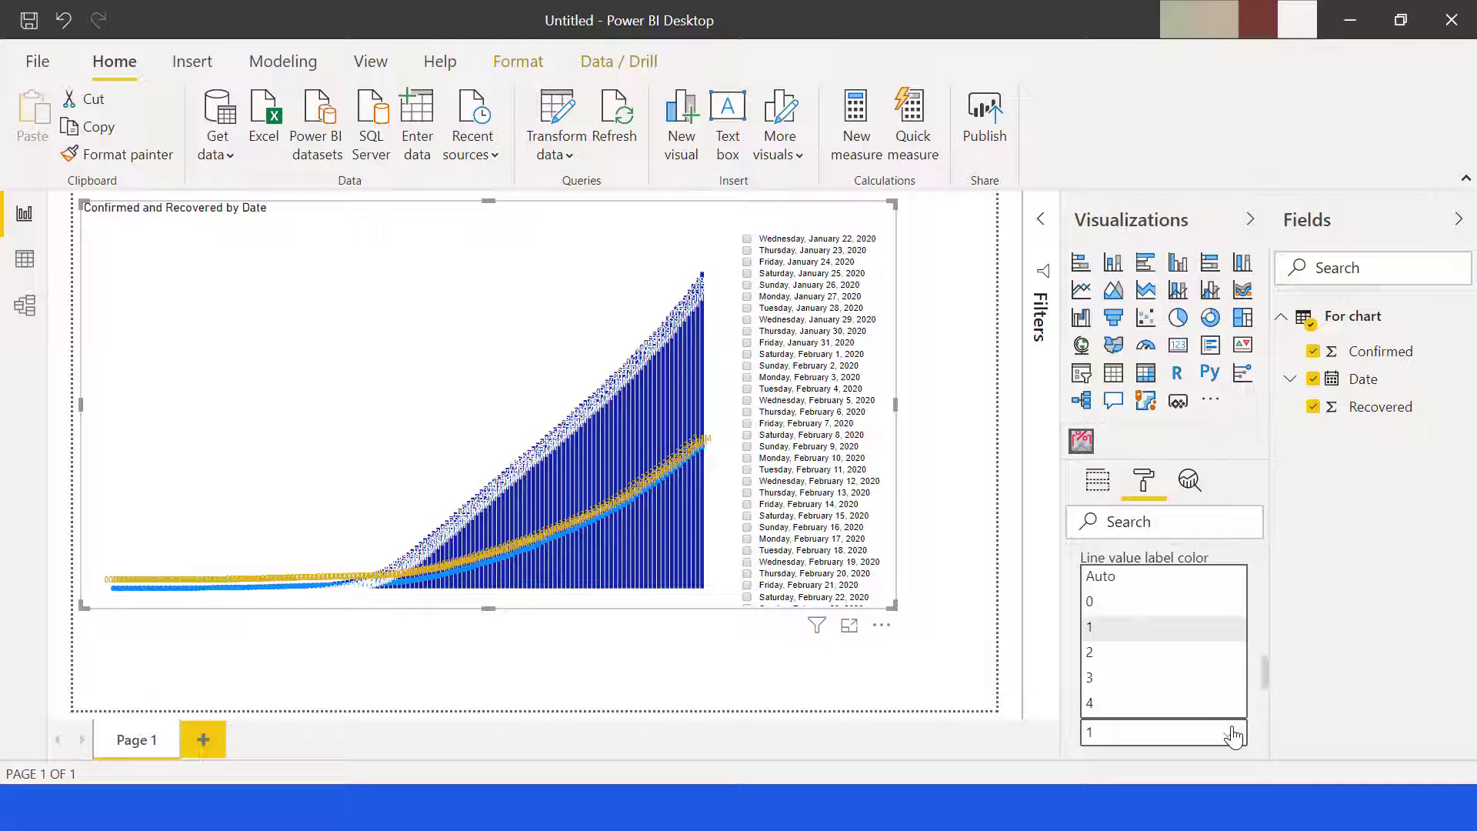
pyautogui.click(1121, 682)
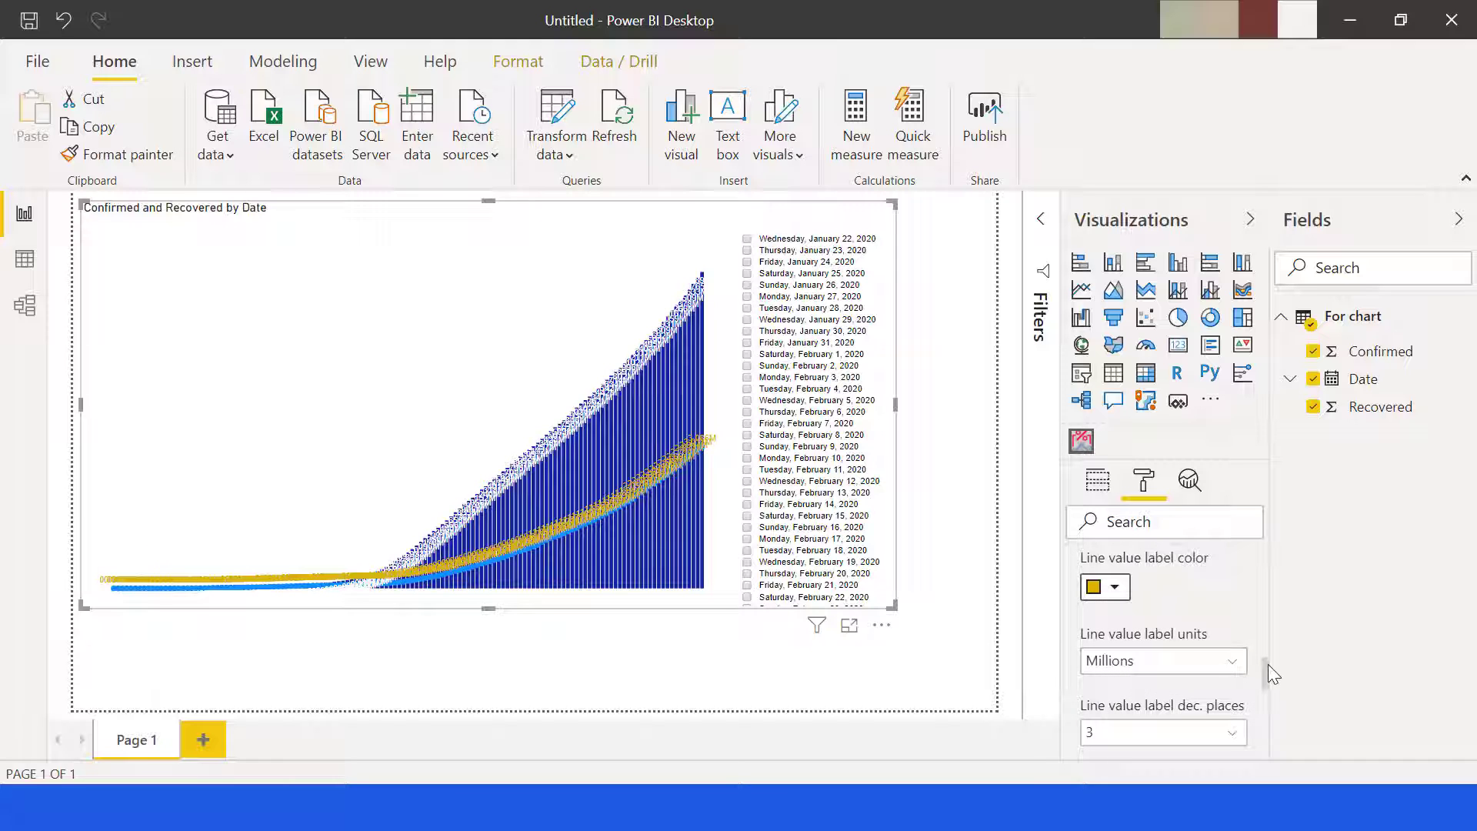
# Increase the chart title's text size
pyautogui.moveTo(1269, 663); pyautogui.dragTo(1266, 726)
pyautogui.click(1145, 619)
pyautogui.click(1145, 619)
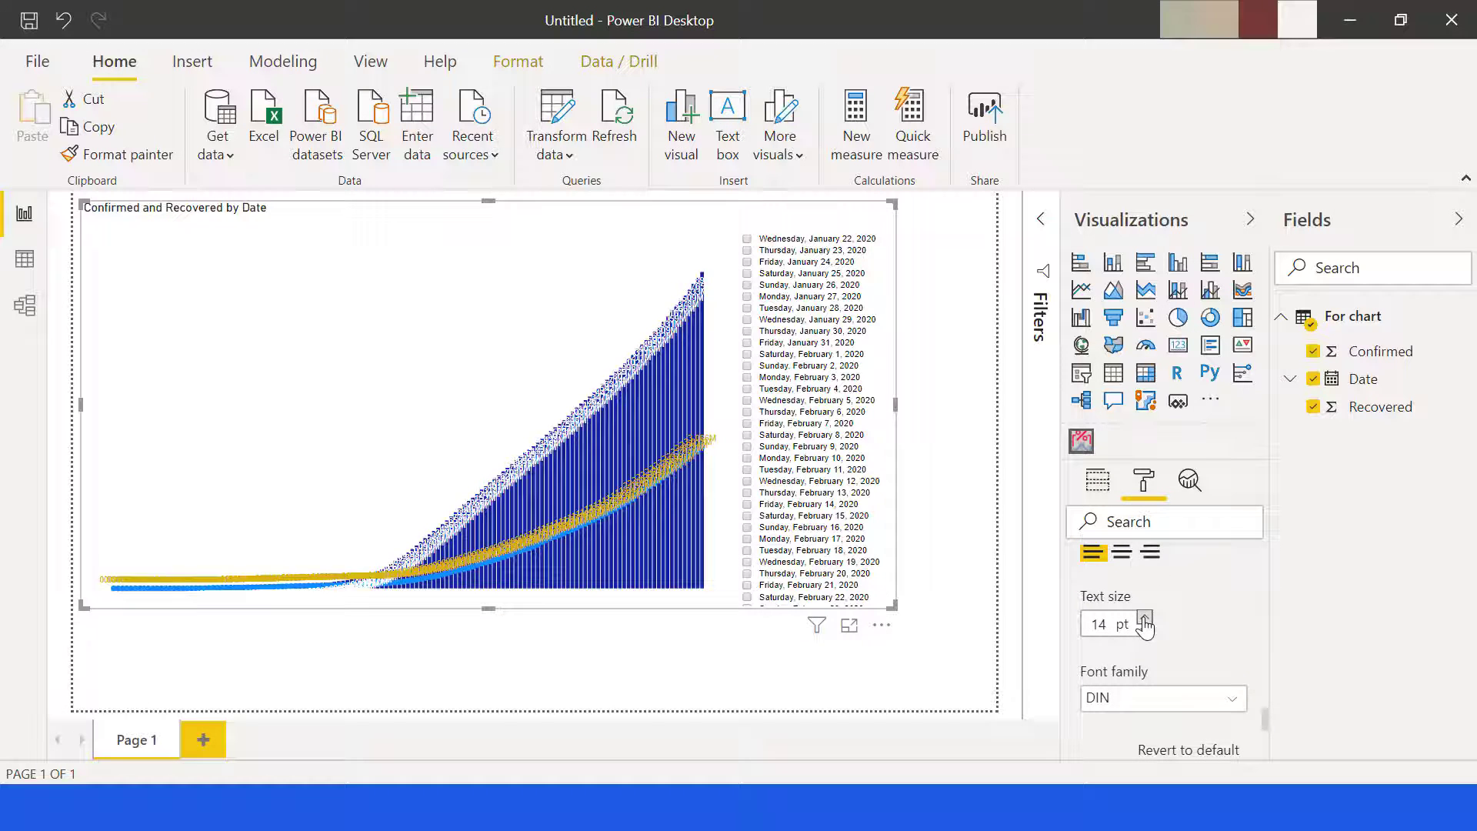
# Raise the title to 19 pt and give the chart a light pink background
pyautogui.click(1145, 618)
pyautogui.click(1145, 619)
pyautogui.click(1146, 619)
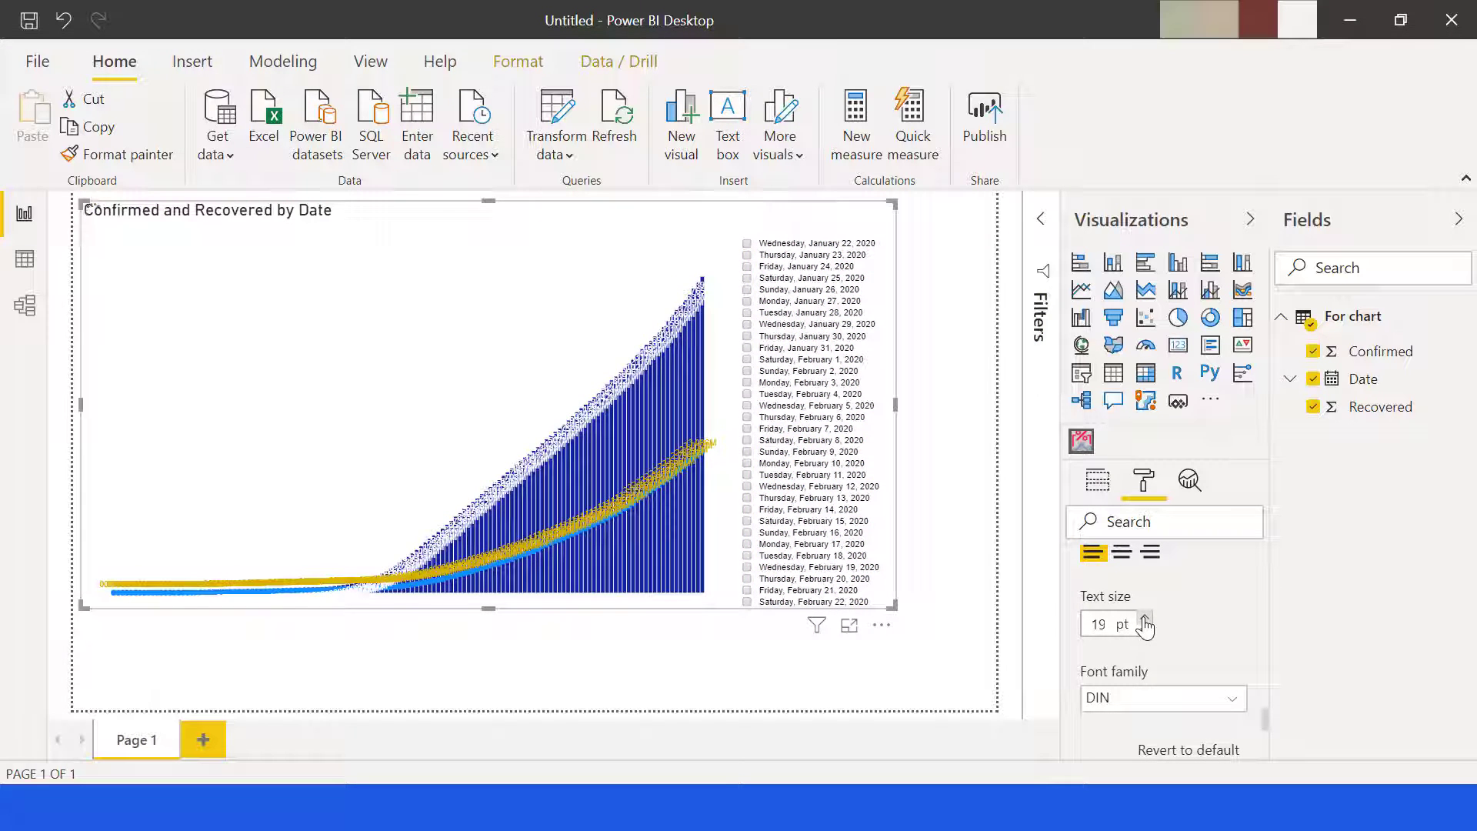
pyautogui.click(1145, 618)
pyautogui.click(1145, 618)
pyautogui.click(1145, 633)
pyautogui.scroll(-3, 1116, 600)
pyautogui.click(1076, 569)
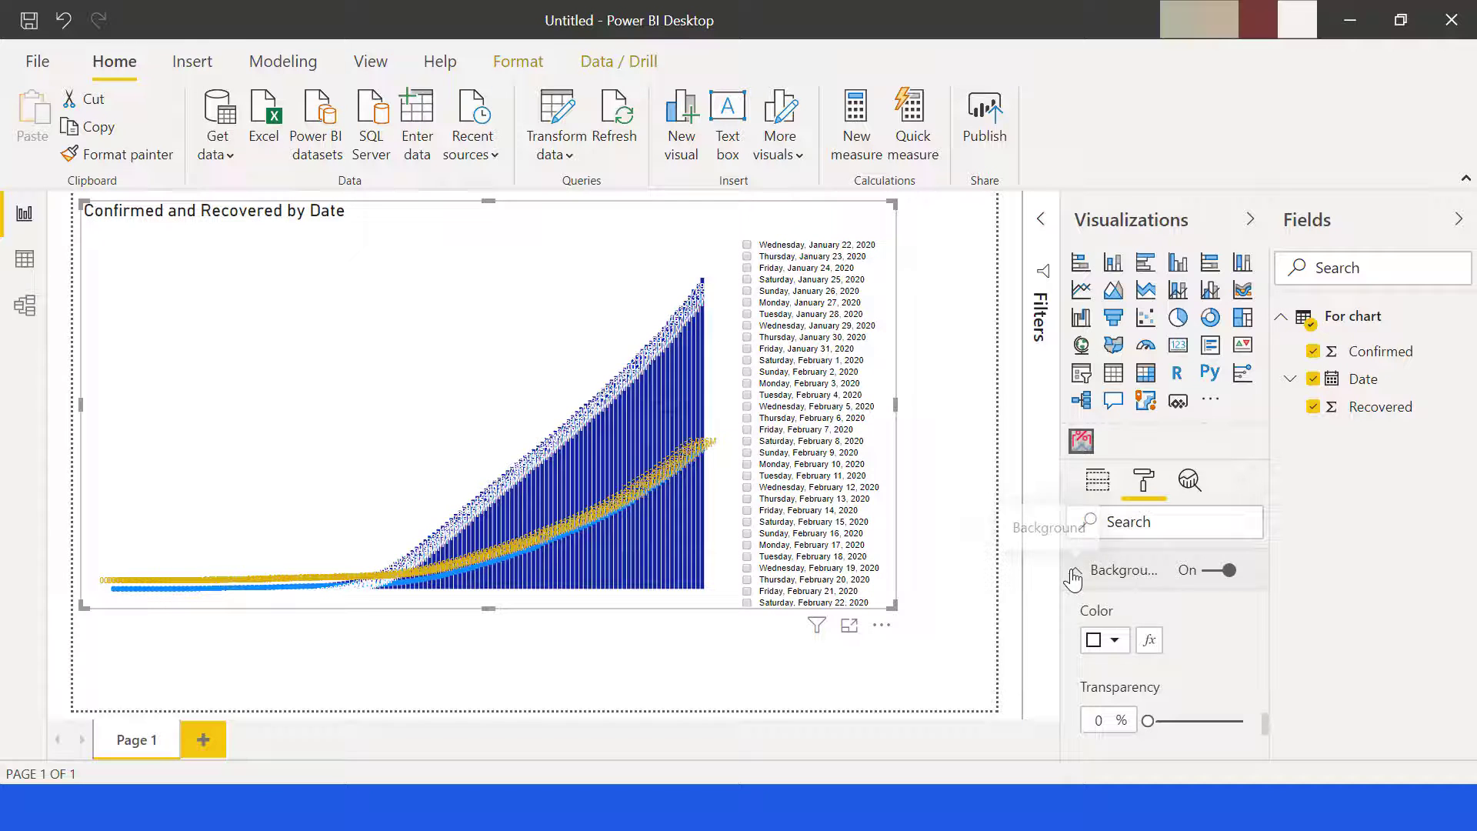
pyautogui.click(1116, 645)
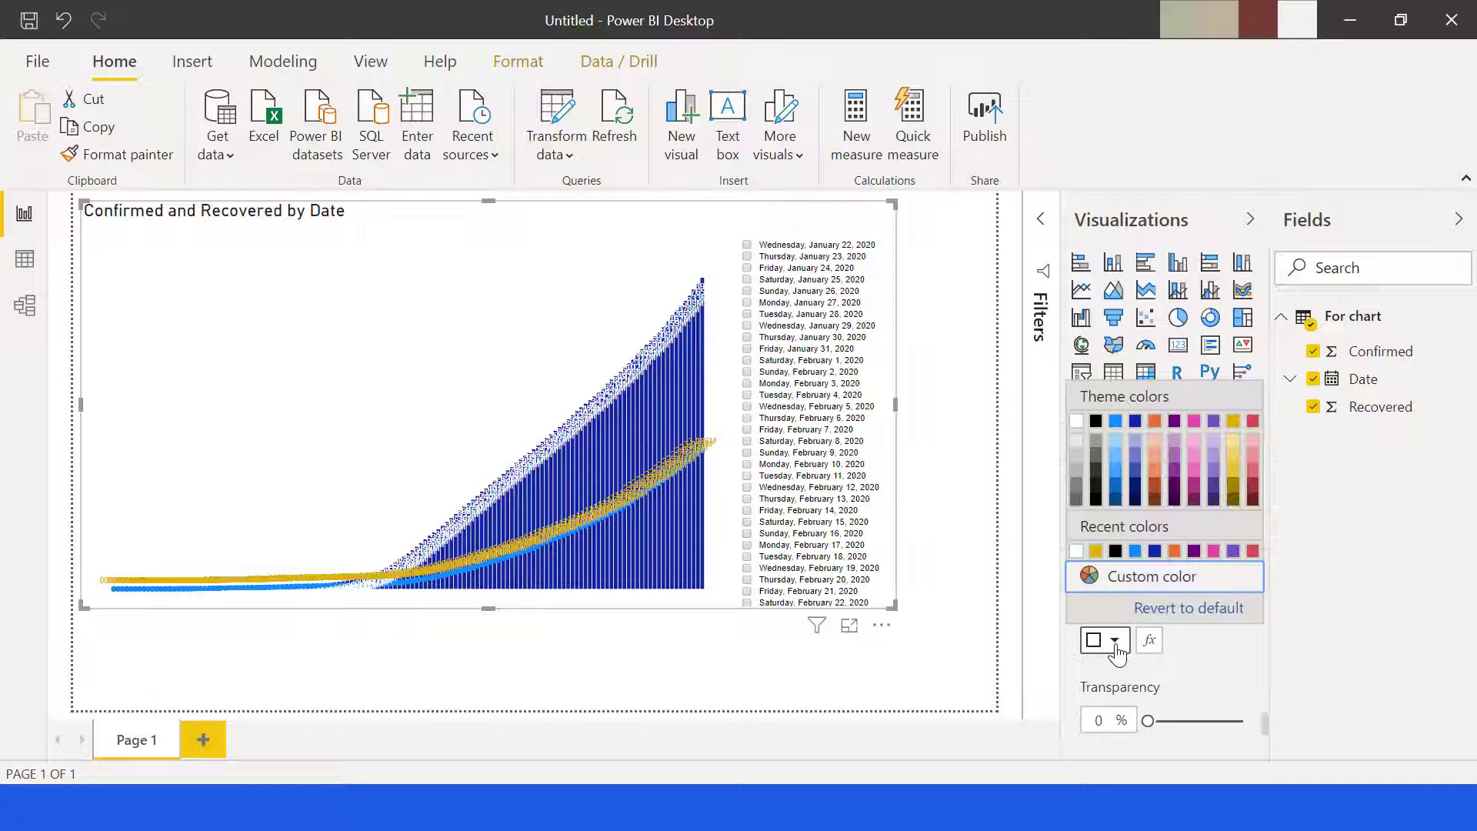
pyautogui.click(1254, 443)
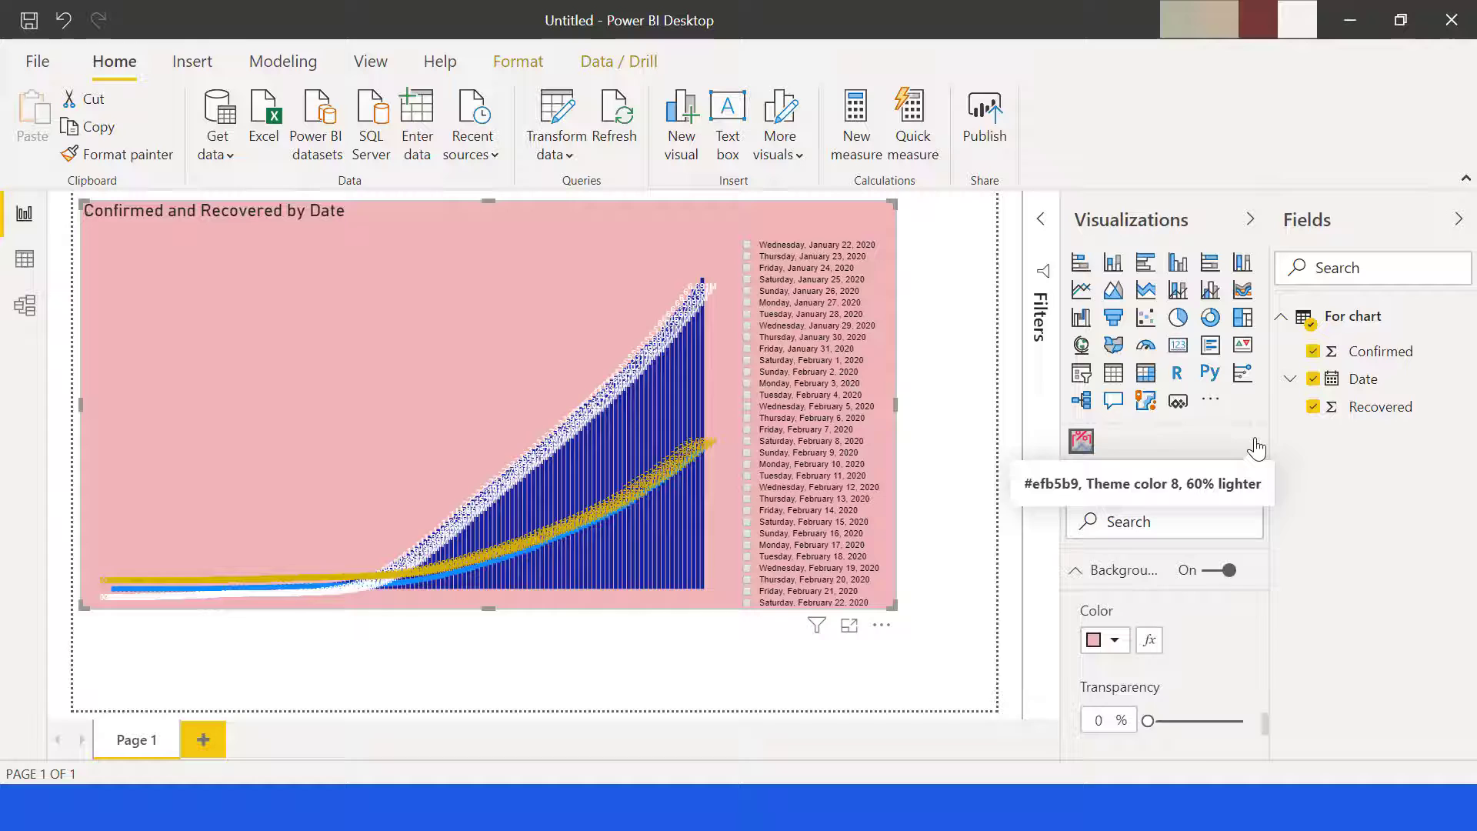
# Set the chart size to width 1200 and height 600, and turn its border on
pyautogui.click(1079, 616)
pyautogui.scroll(-2, 1093, 616)
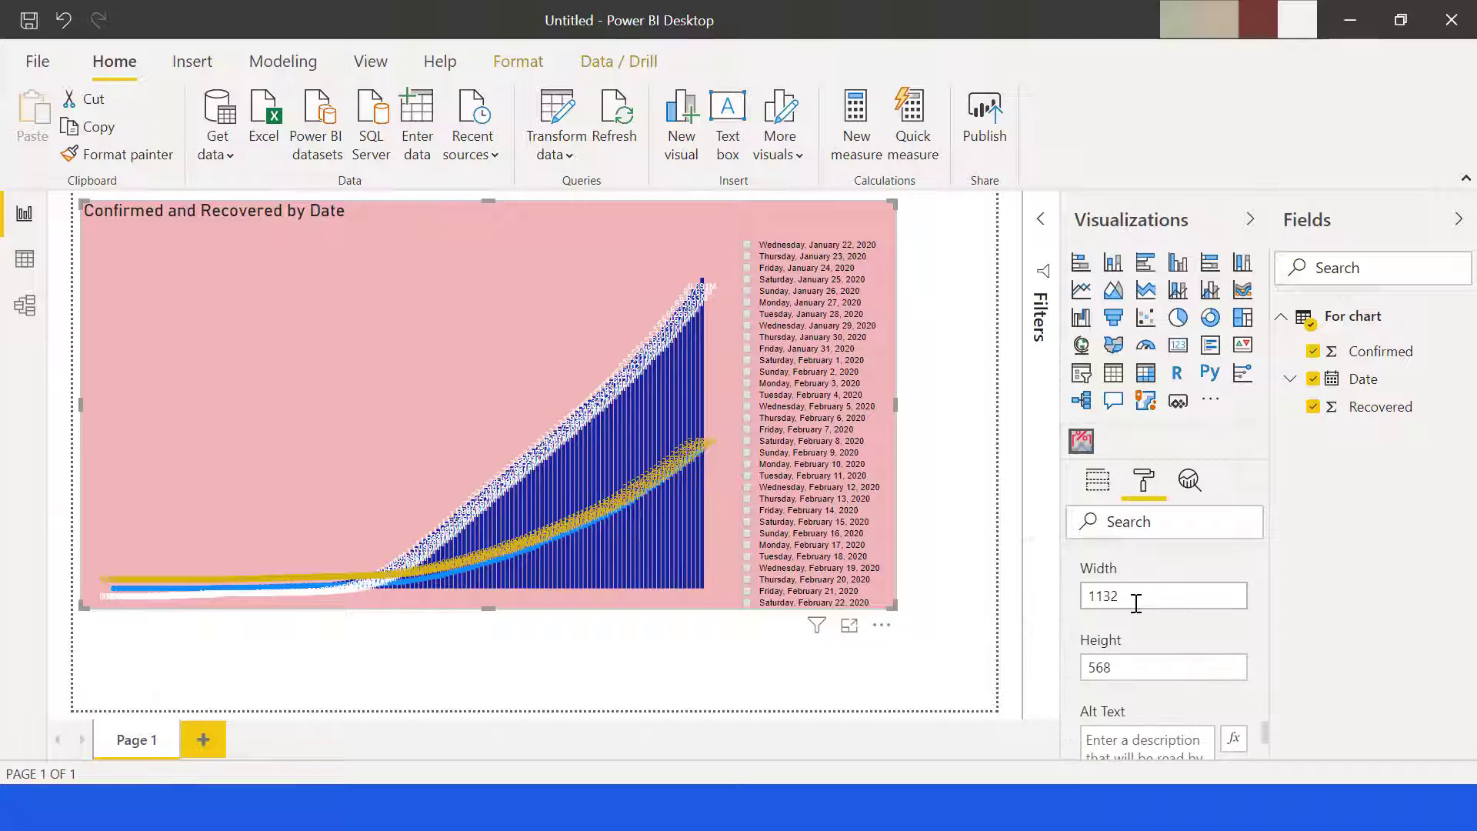
pyautogui.moveTo(1134, 597); pyautogui.dragTo(1075, 588)
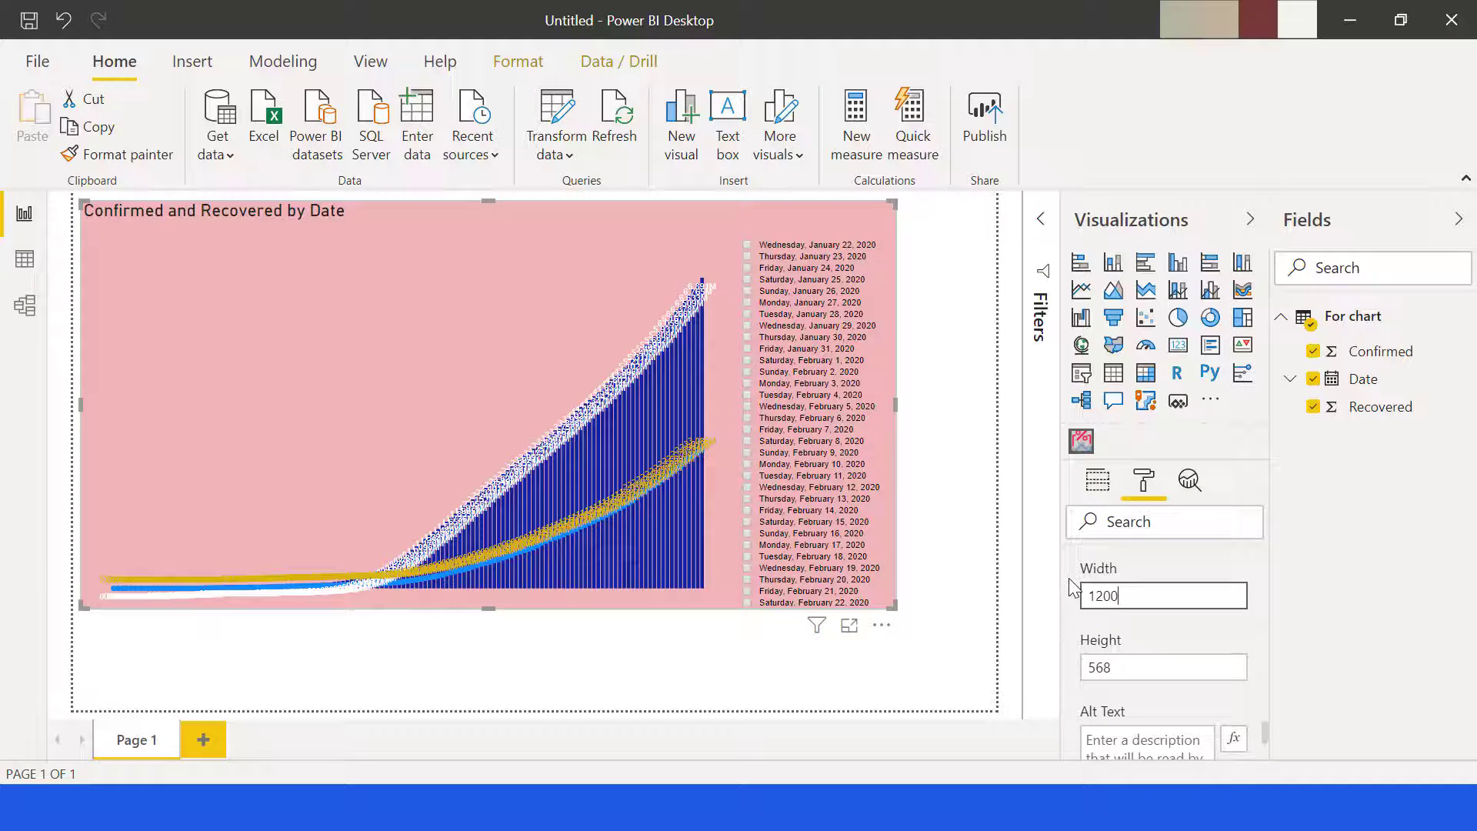
pyautogui.write('1200')
pyautogui.press('Return')
pyautogui.moveTo(1117, 668); pyautogui.dragTo(1081, 663)
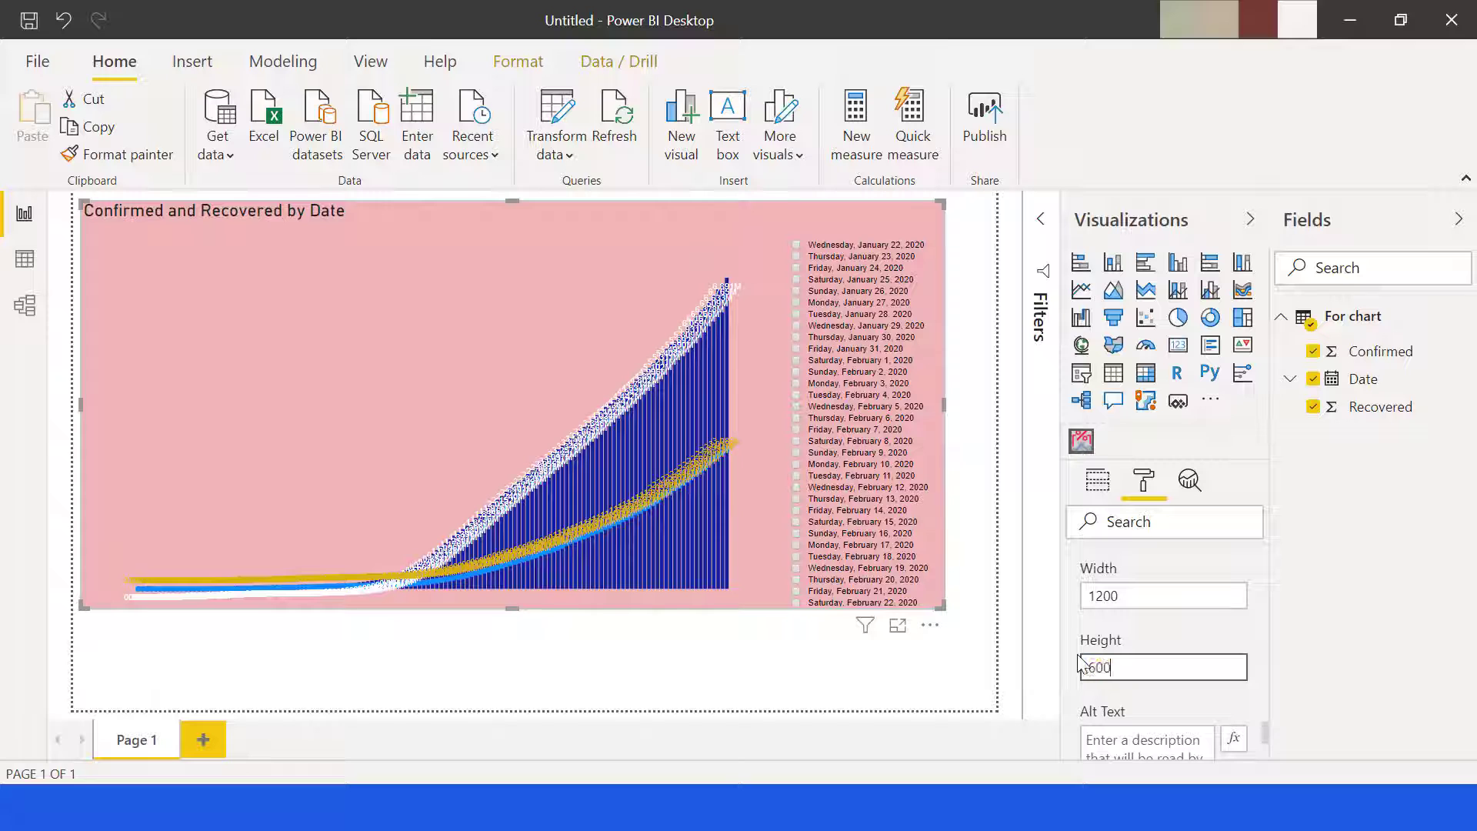
pyautogui.press('Return')
pyautogui.scroll(-3, 1224, 658)
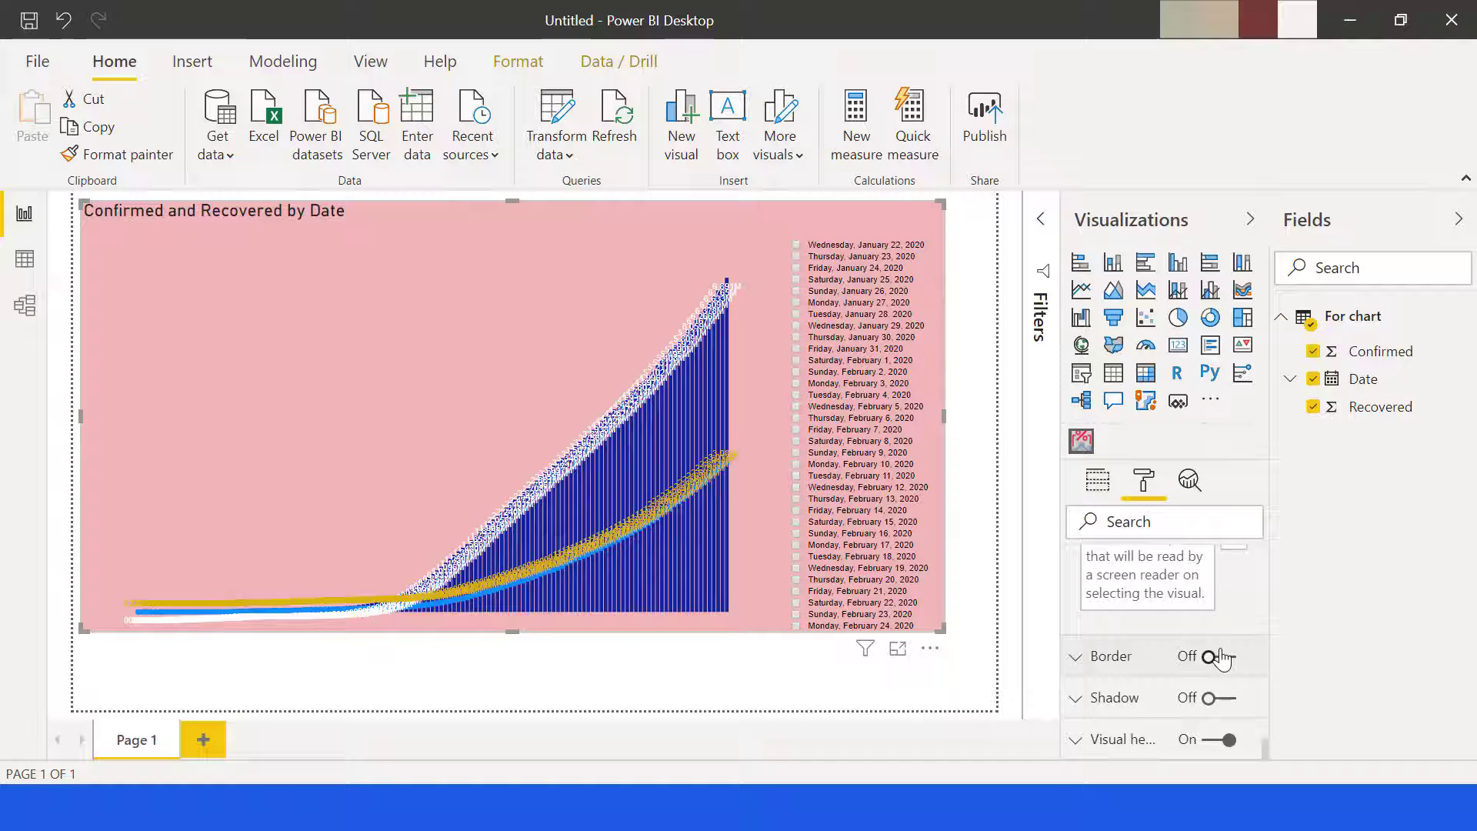
pyautogui.click(1223, 658)
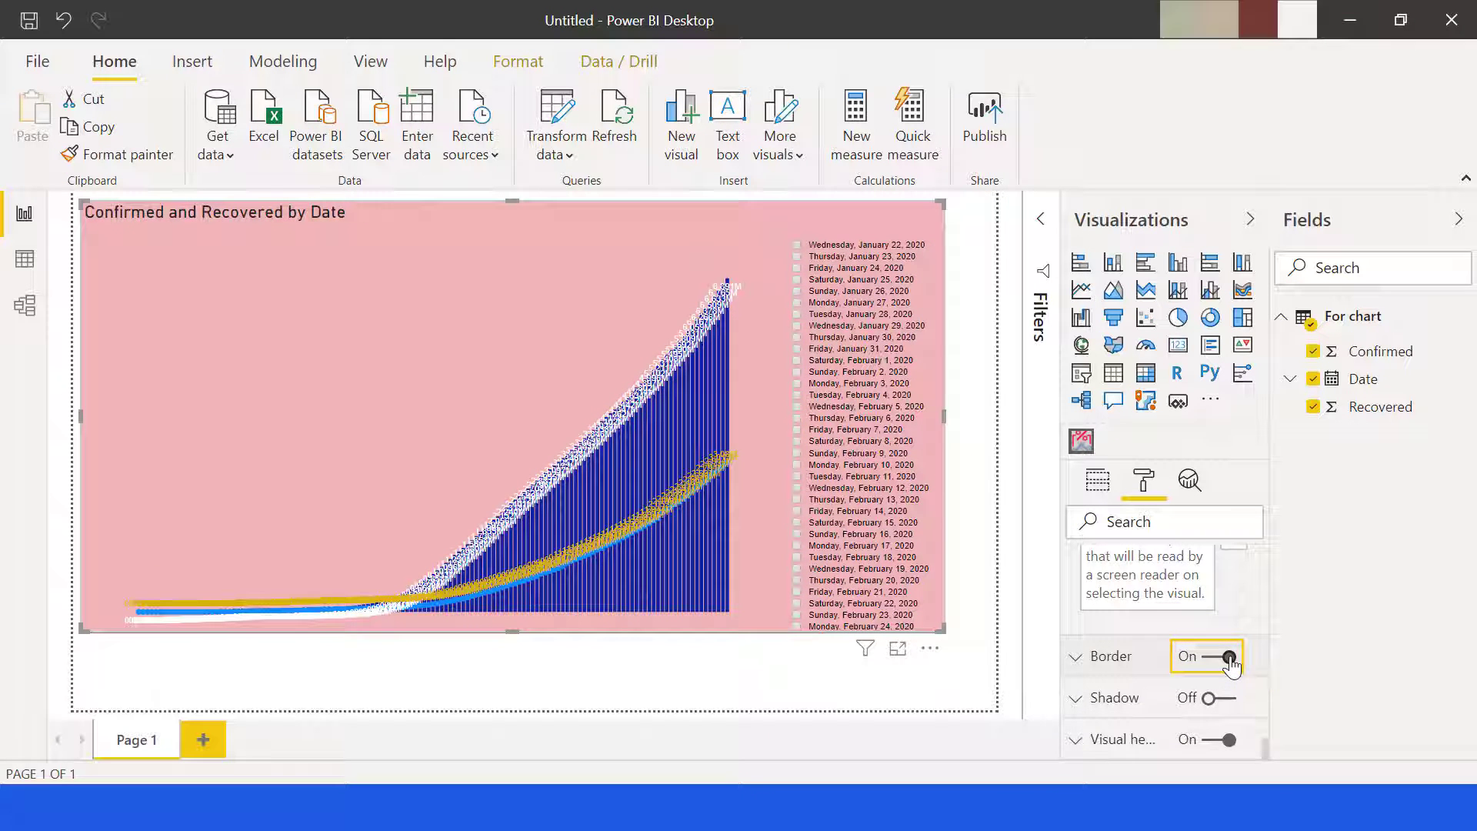
# Add a Date slicer below the chart
pyautogui.click(683, 146)
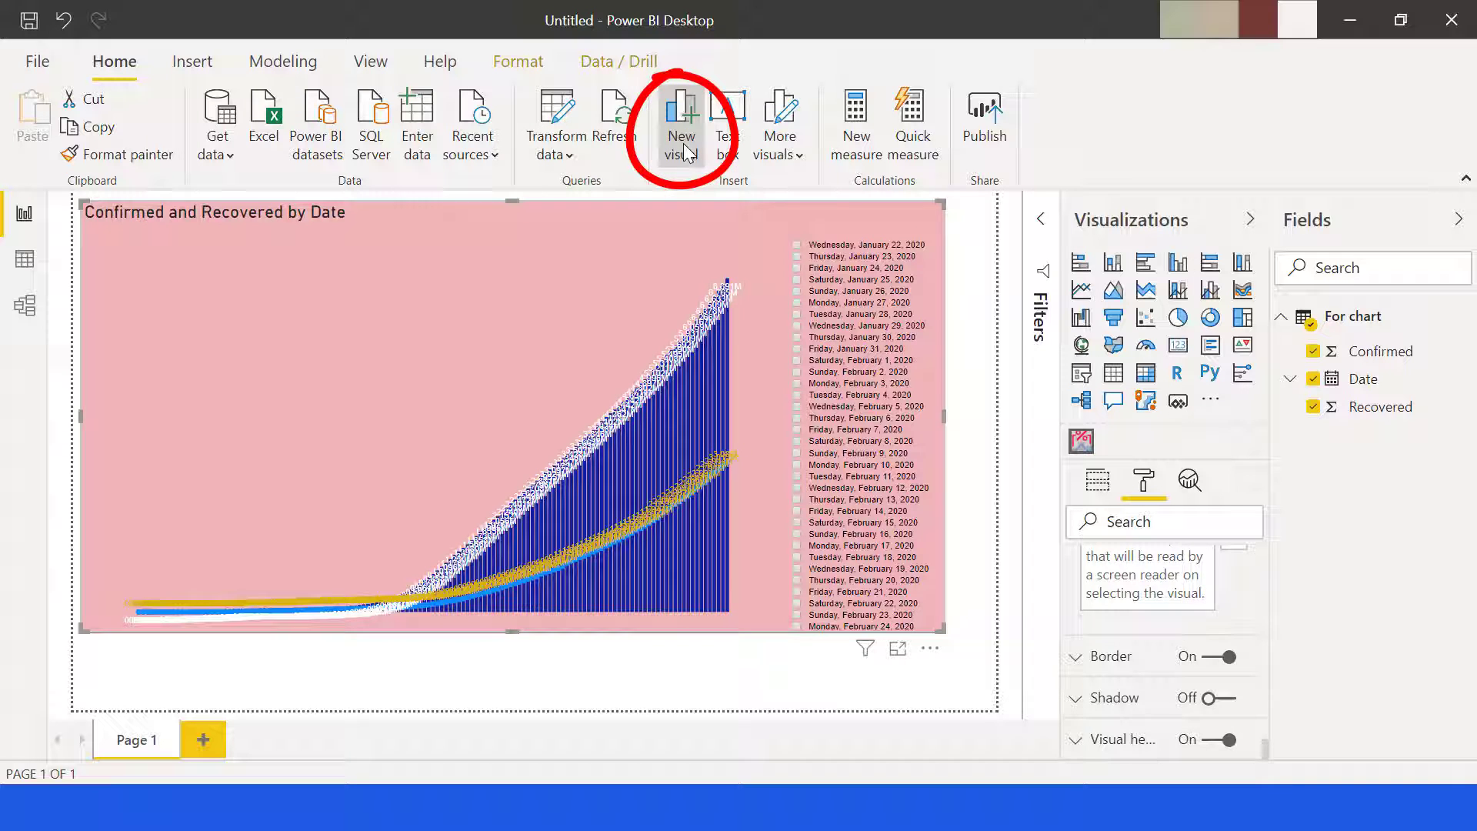
pyautogui.moveTo(311, 301)
pyautogui.mouseDown()
pyautogui.moveTo(829, 548)
pyautogui.moveTo(814, 643)
pyautogui.mouseUp()
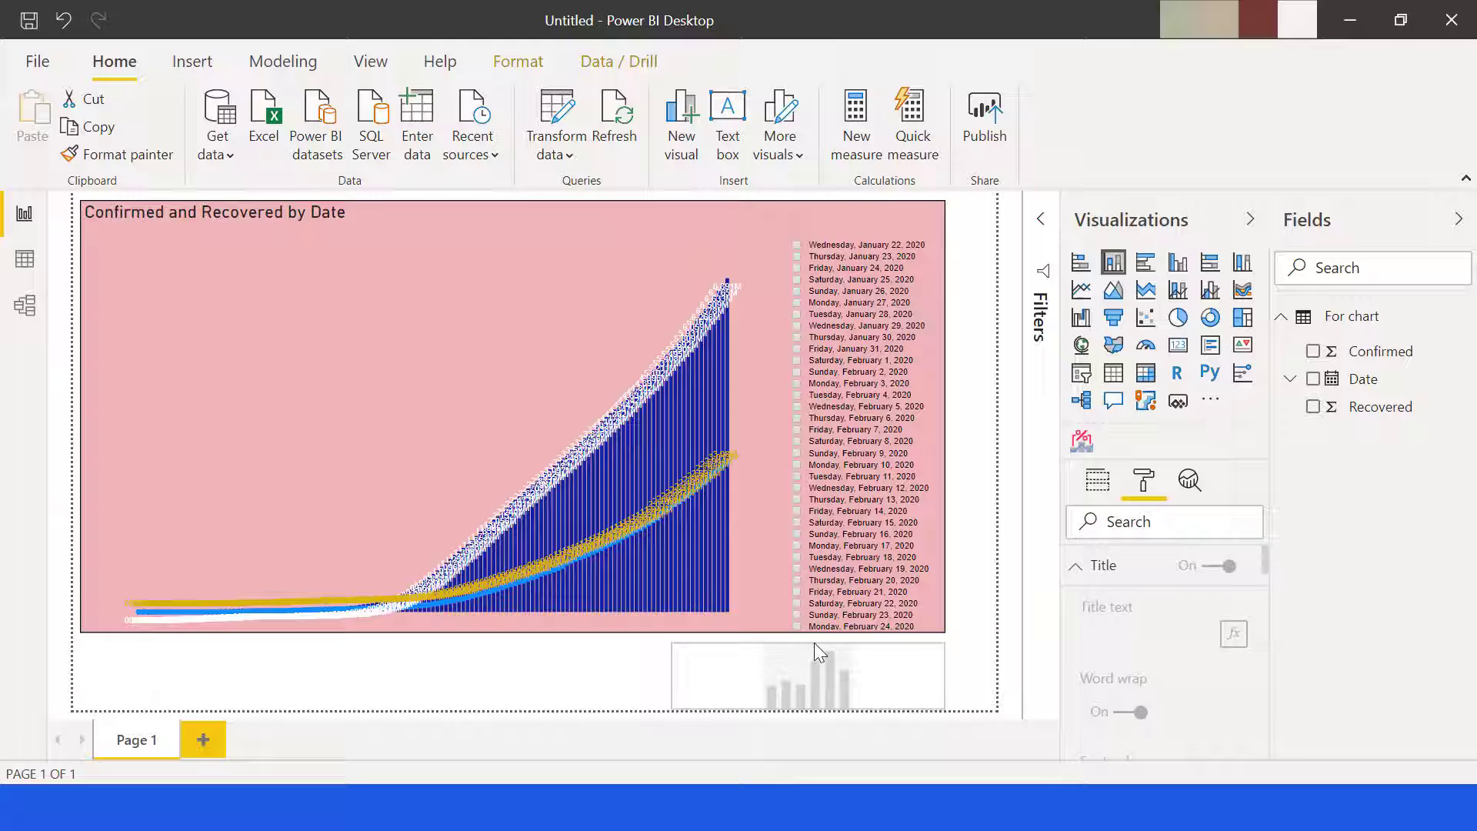
pyautogui.moveTo(673, 680); pyautogui.dragTo(624, 681)
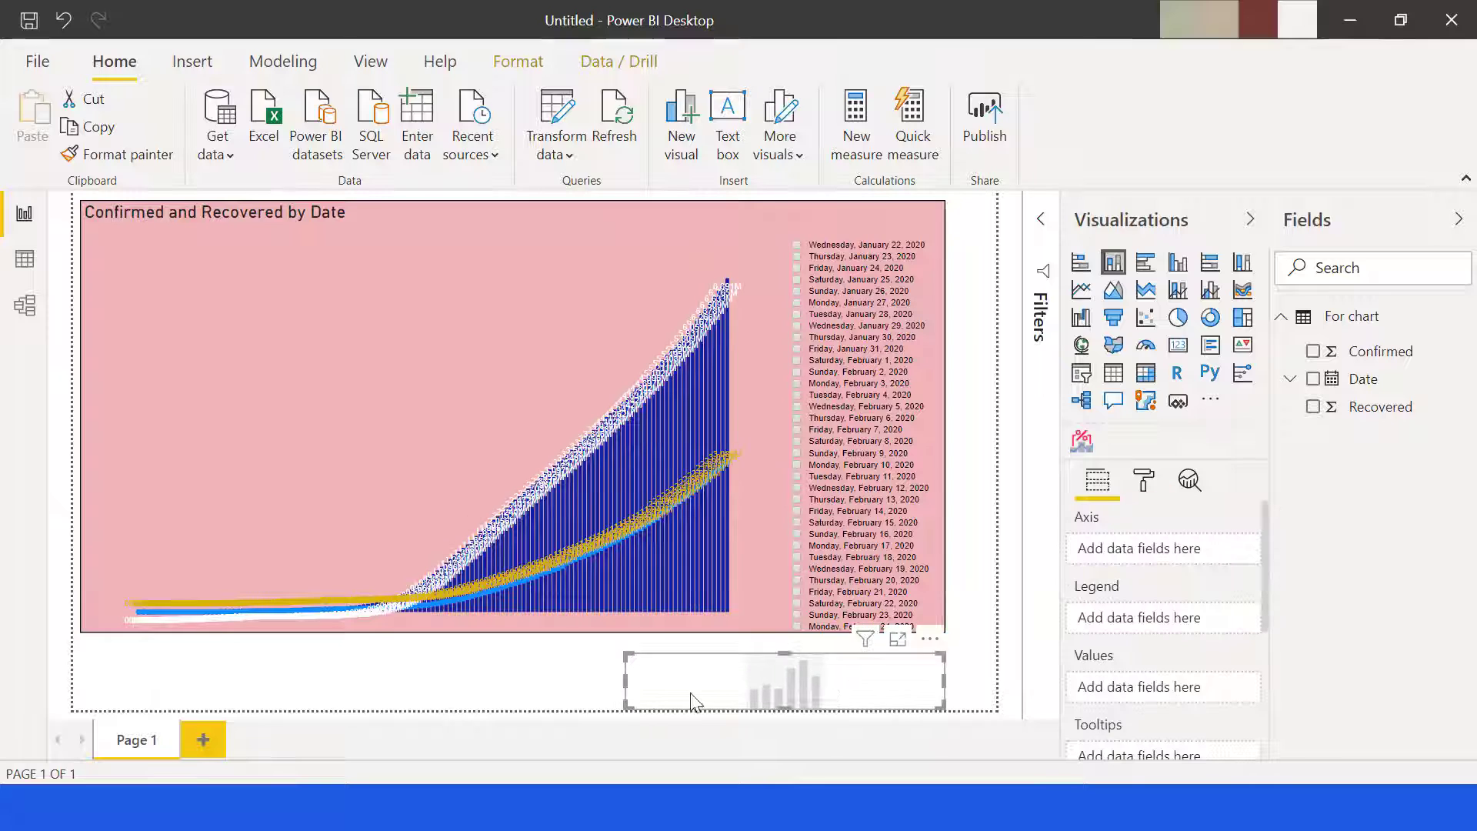
pyautogui.click(1082, 373)
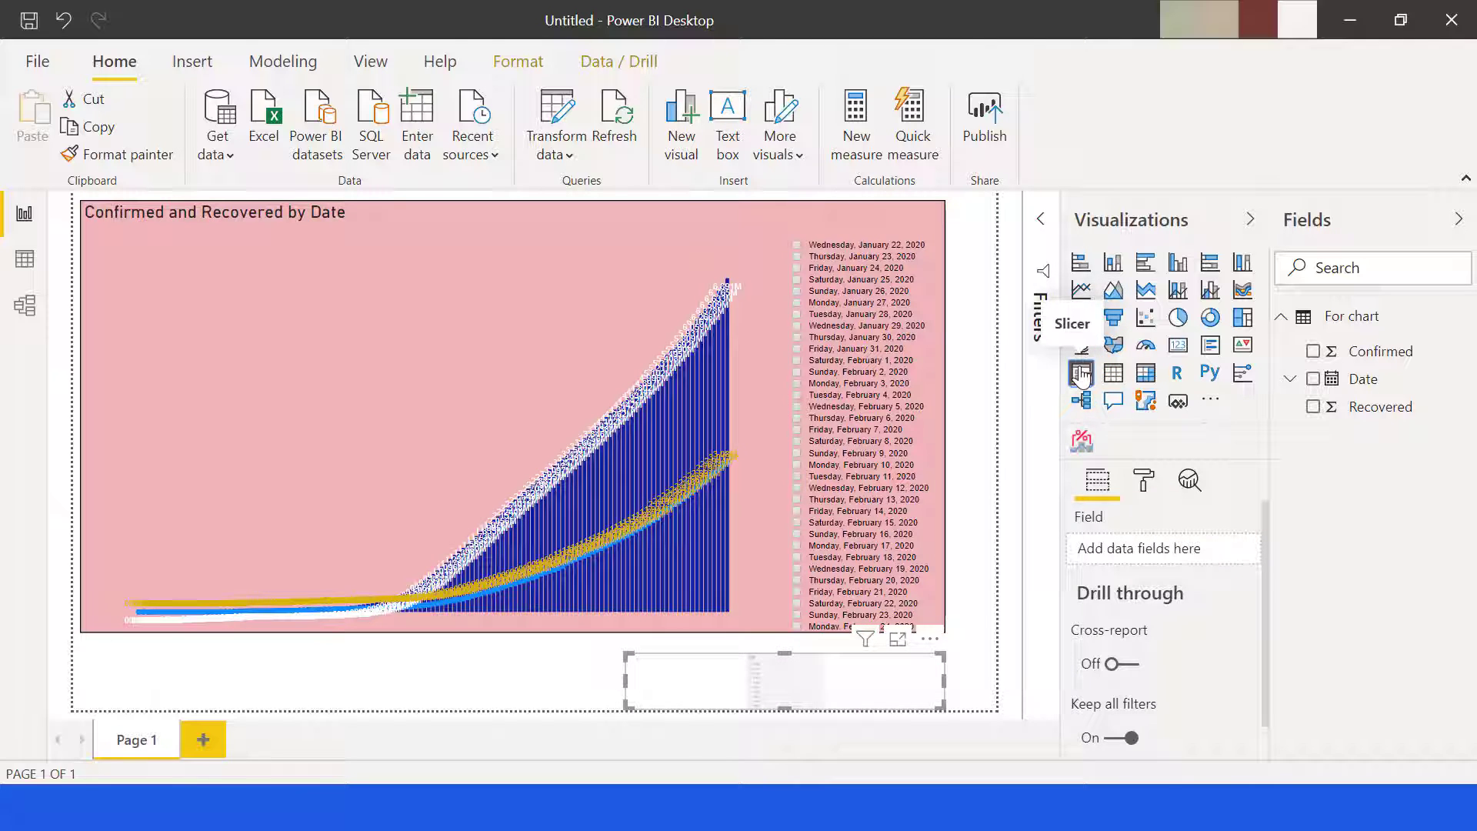
pyautogui.moveTo(1363, 379); pyautogui.dragTo(1148, 567)
# Raise the slicer's date input text size to about 14 pt
pyautogui.click(1145, 481)
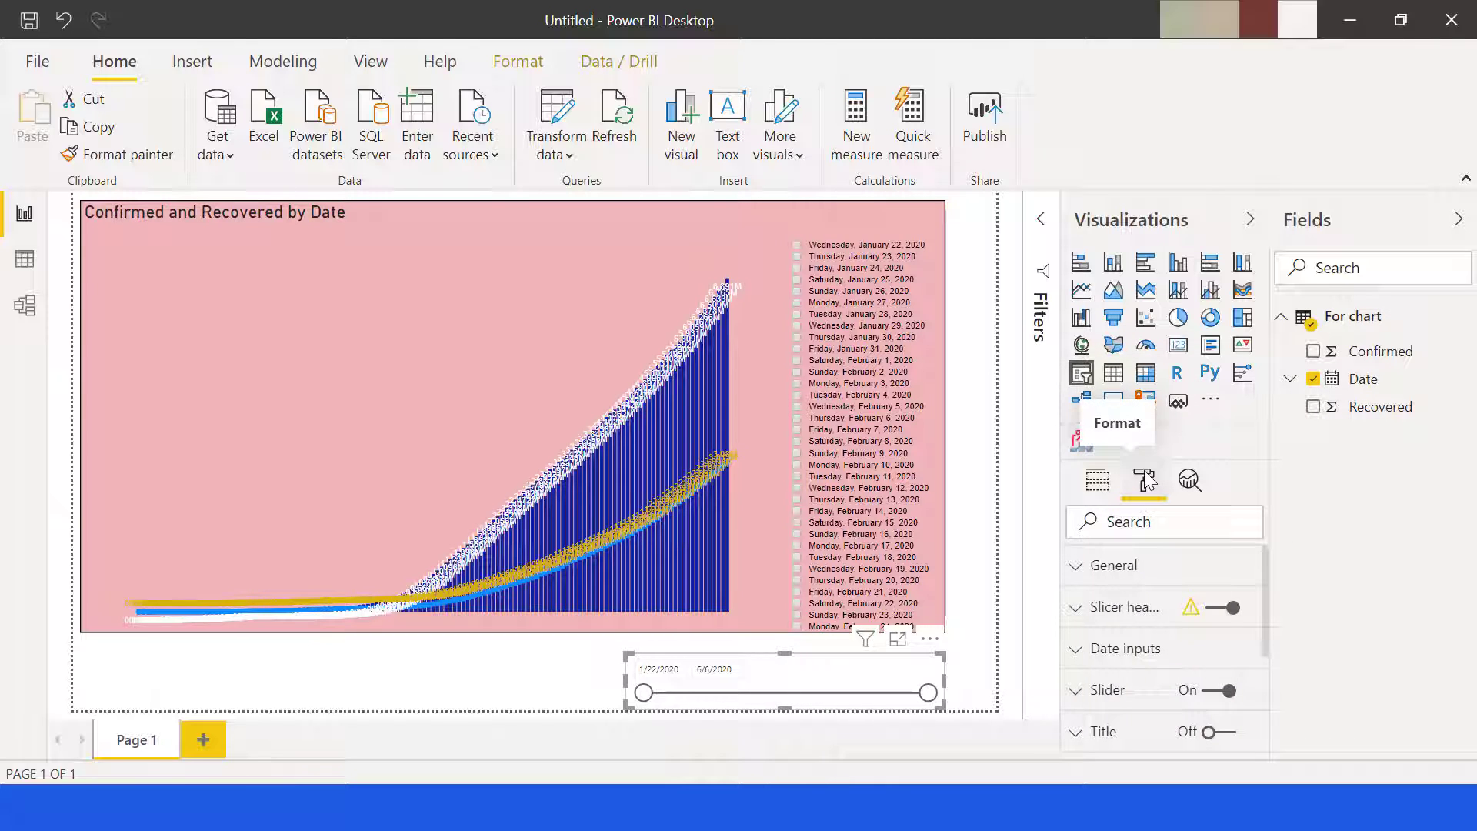
pyautogui.click(1075, 648)
pyautogui.scroll(-3, 1165, 635)
pyautogui.scroll(-1, 1198, 640)
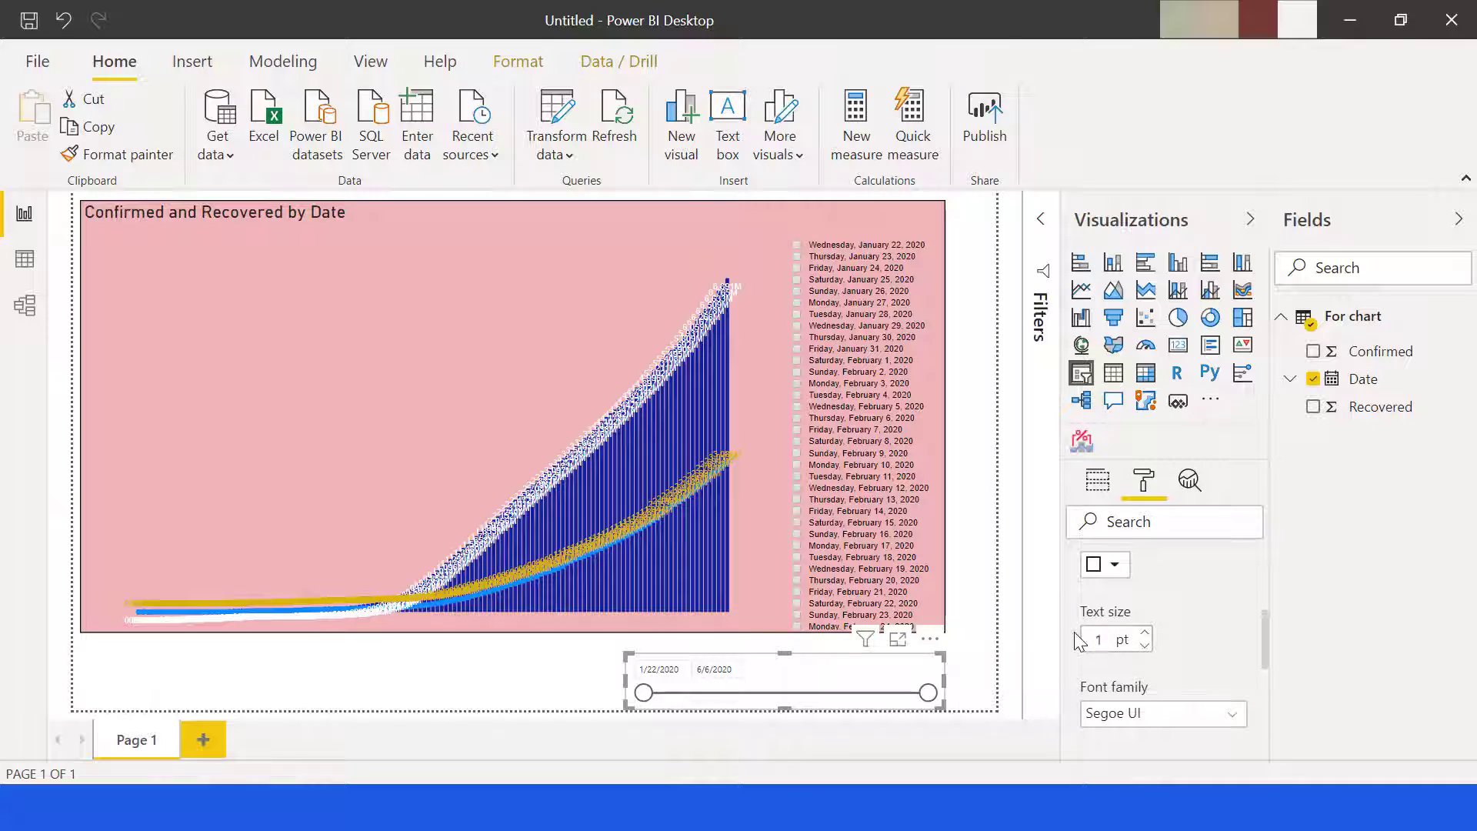
pyautogui.write('4')
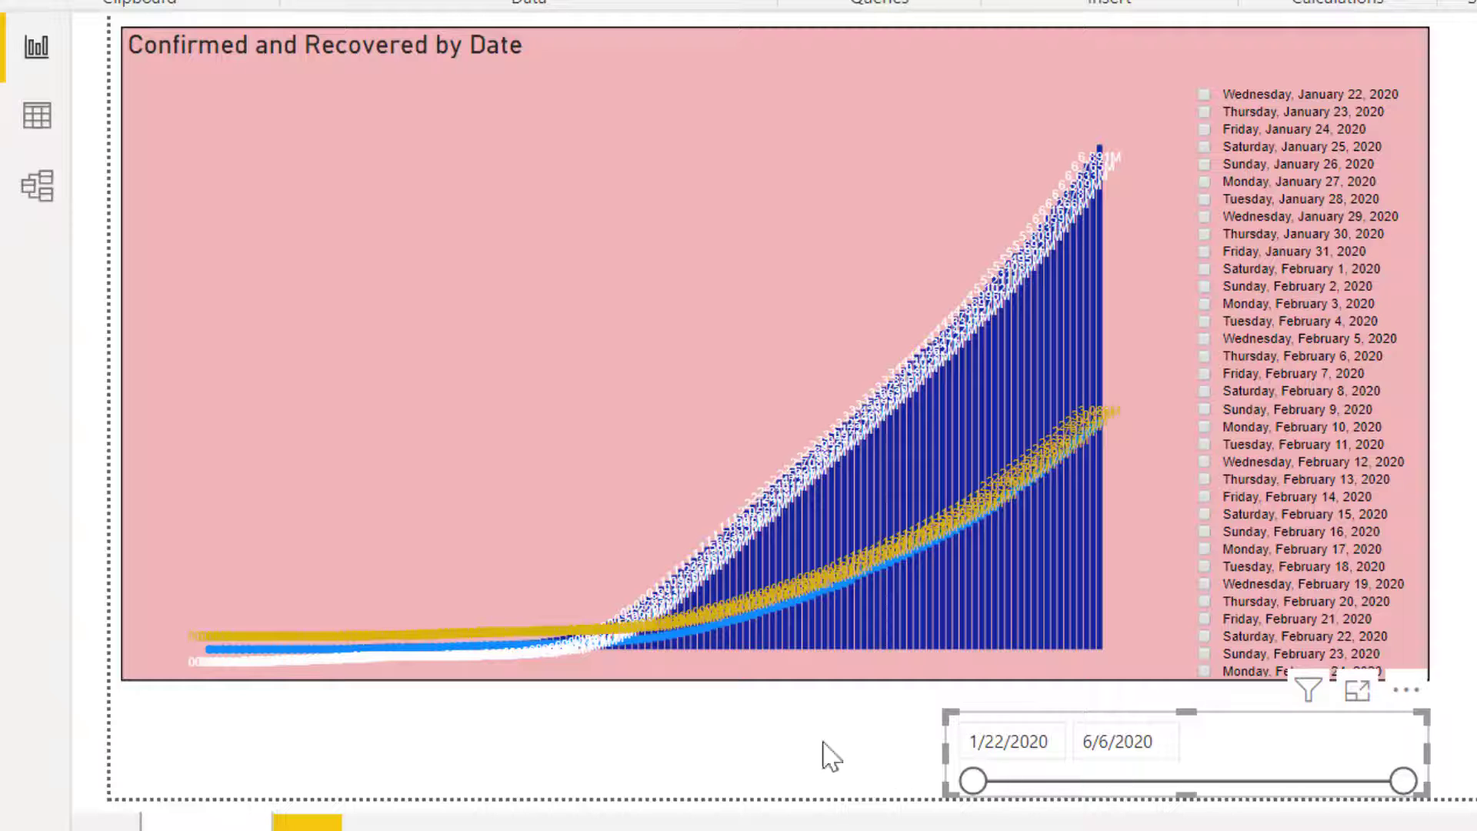
# Narrow the slicer to 3/16/2020–3/31/2020 and tick March 16 and March 31
pyautogui.moveTo(974, 781); pyautogui.dragTo(1138, 801)
pyautogui.moveTo(1405, 782); pyautogui.dragTo(1187, 774)
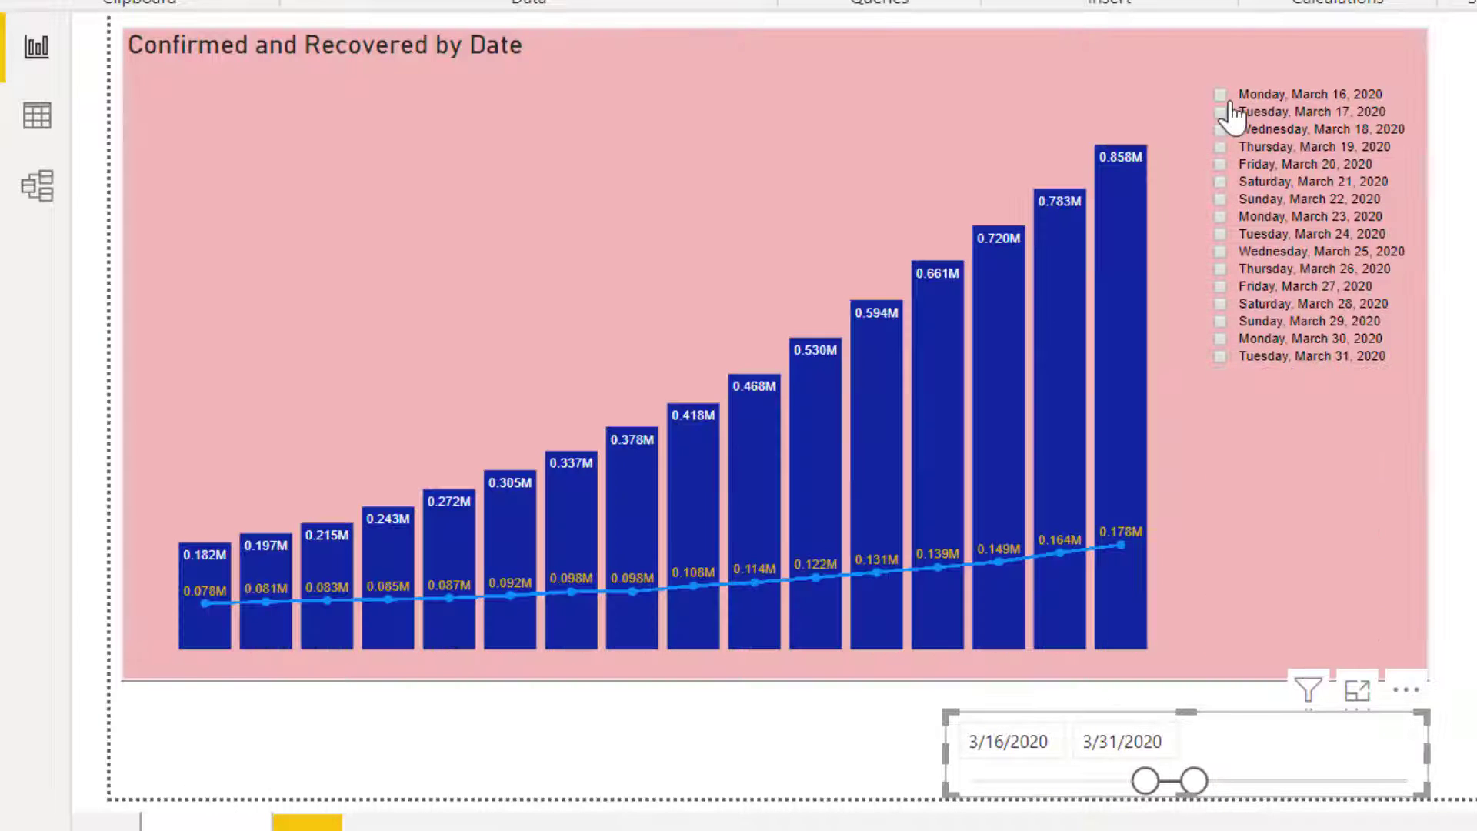
pyautogui.click(1221, 94)
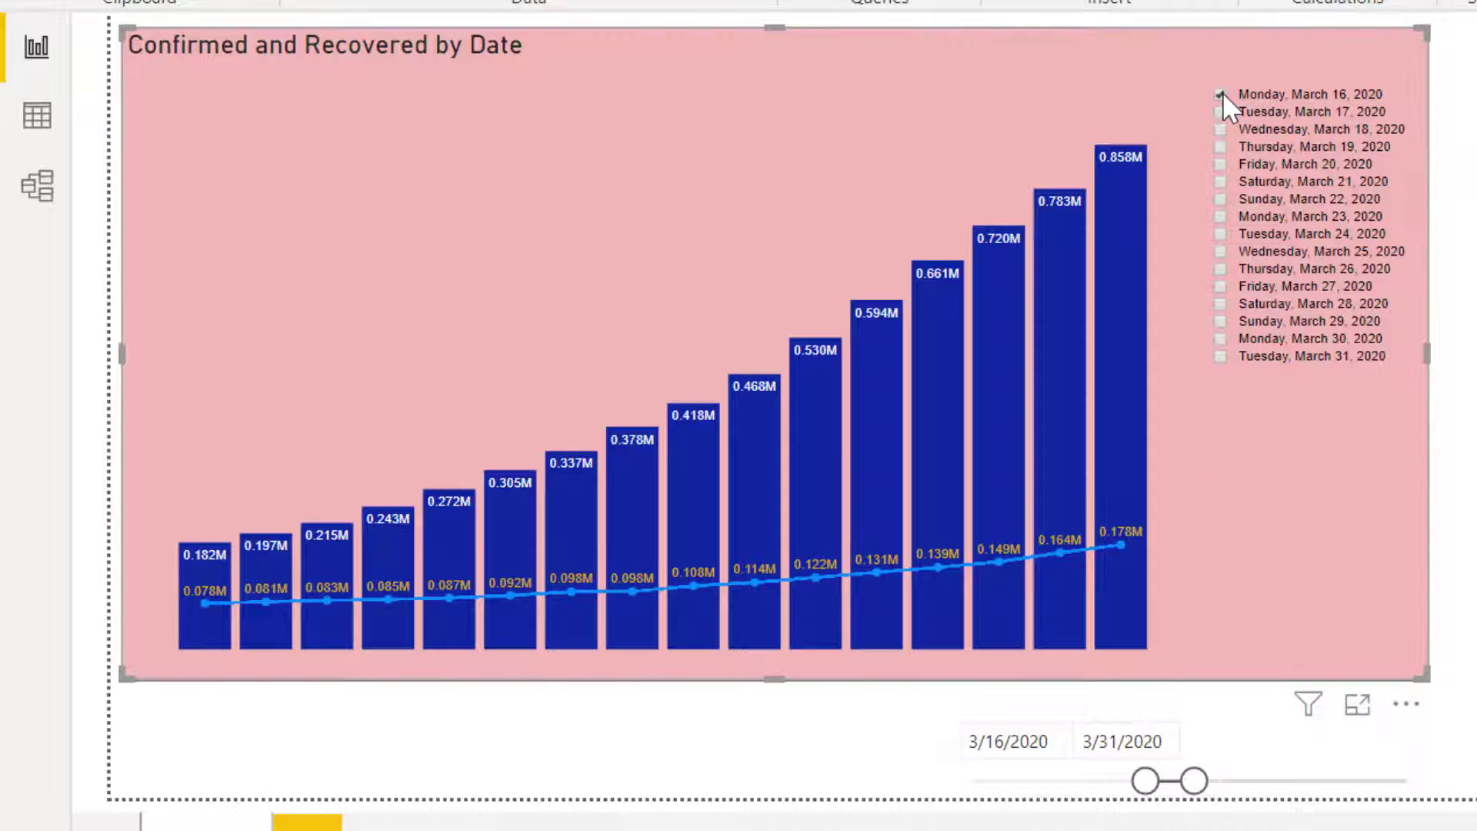
pyautogui.click(1220, 356)
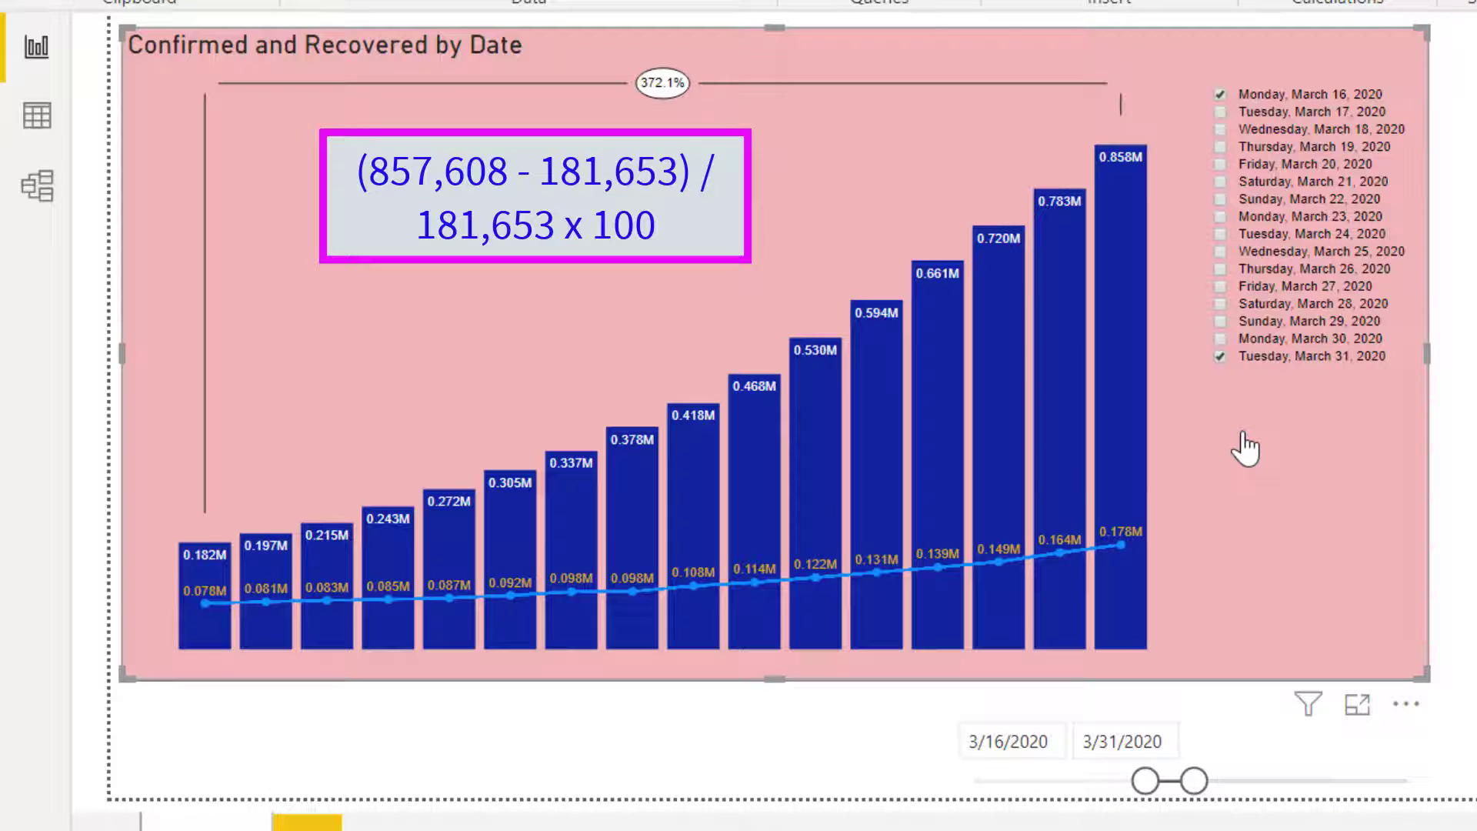
# Tick the remaining March dates between the 16th and 31st to show daily growth rates
pyautogui.click(1225, 111)
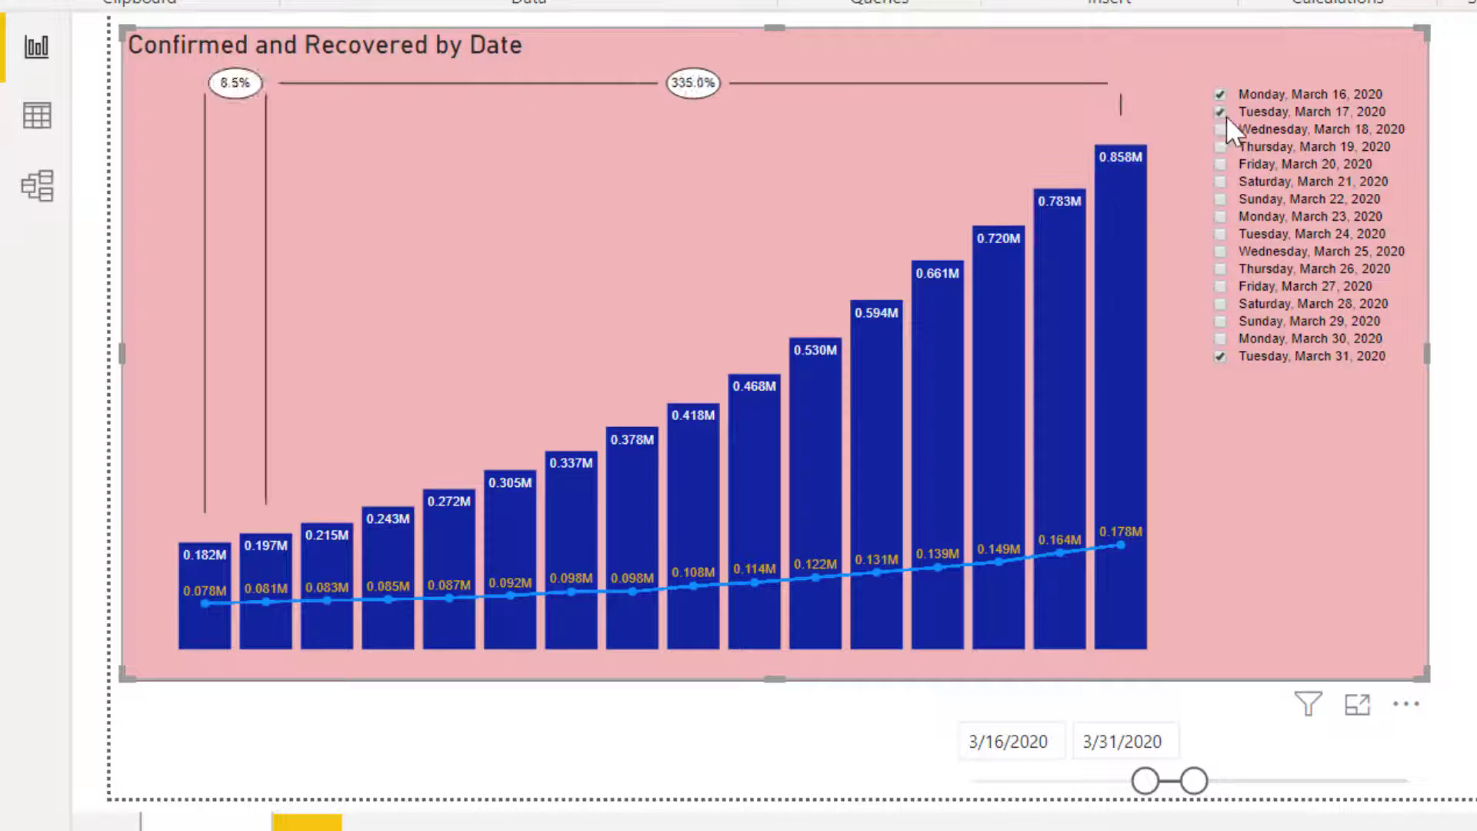
pyautogui.click(1226, 129)
pyautogui.click(1228, 146)
pyautogui.click(1226, 164)
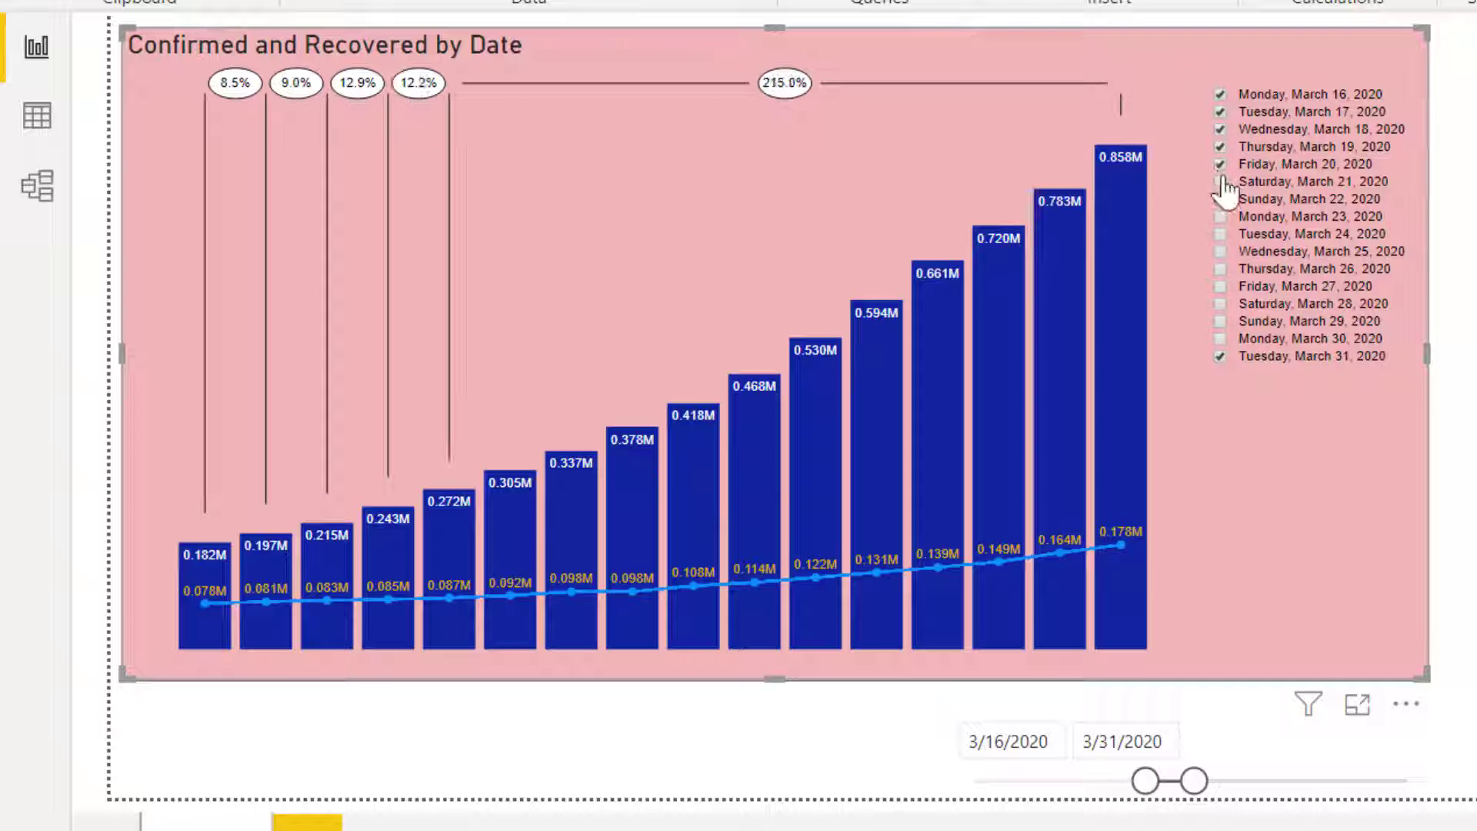
pyautogui.click(1225, 181)
pyautogui.click(1220, 216)
pyautogui.click(1219, 233)
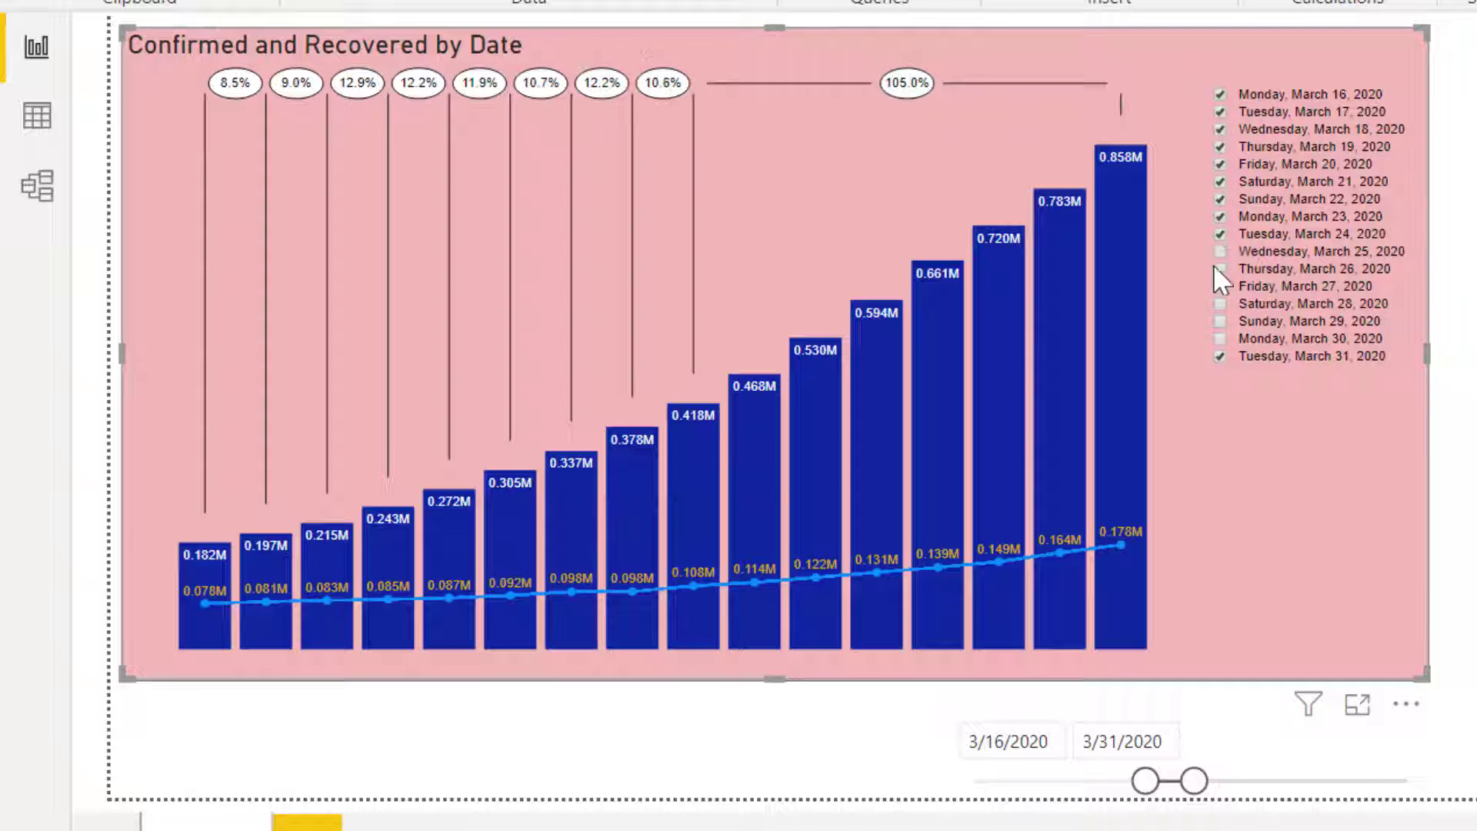
pyautogui.click(1219, 251)
pyautogui.click(1220, 268)
pyautogui.click(1220, 286)
pyautogui.click(1220, 303)
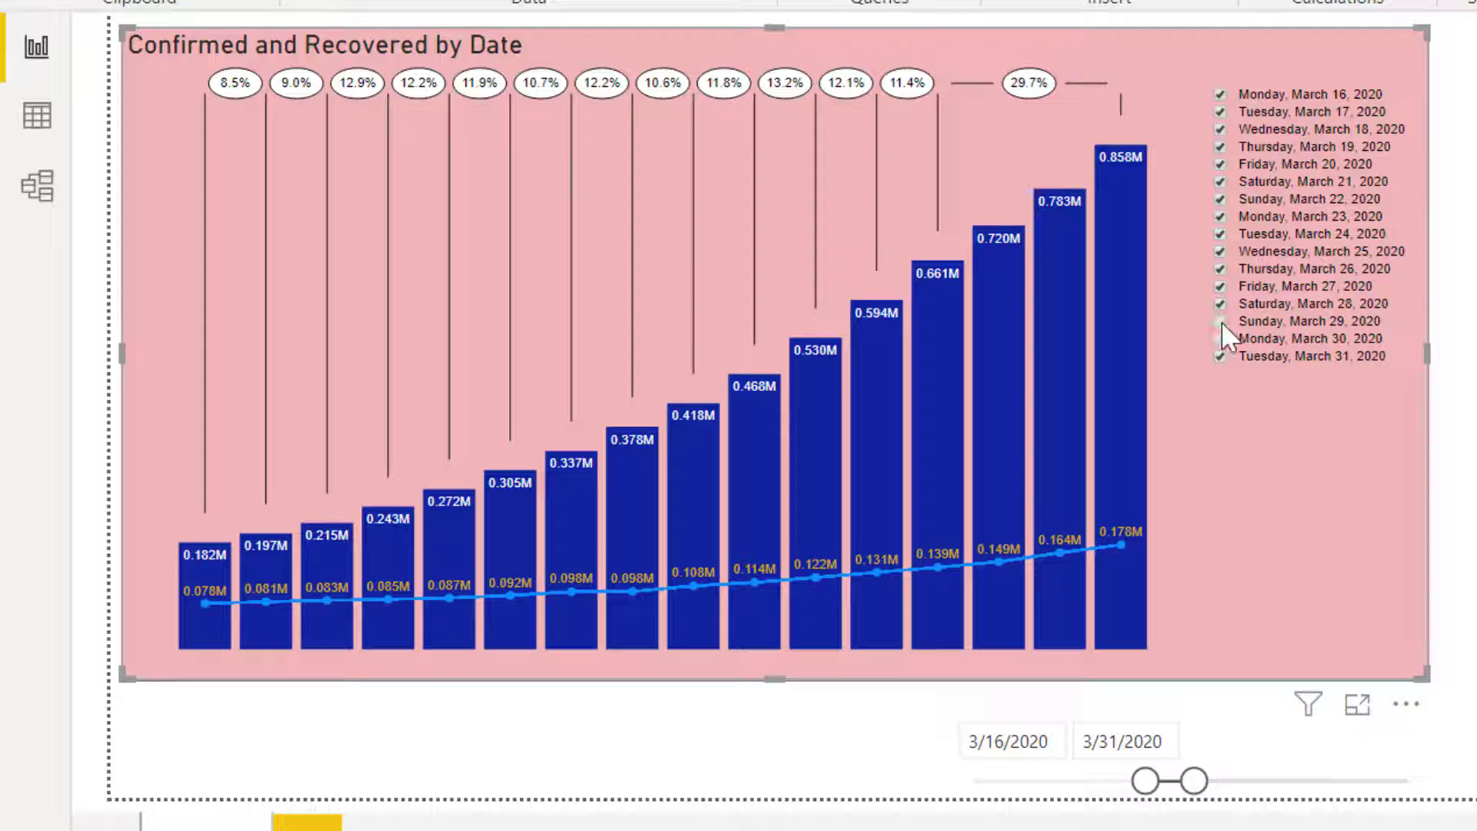
pyautogui.click(1220, 321)
pyautogui.click(1220, 339)
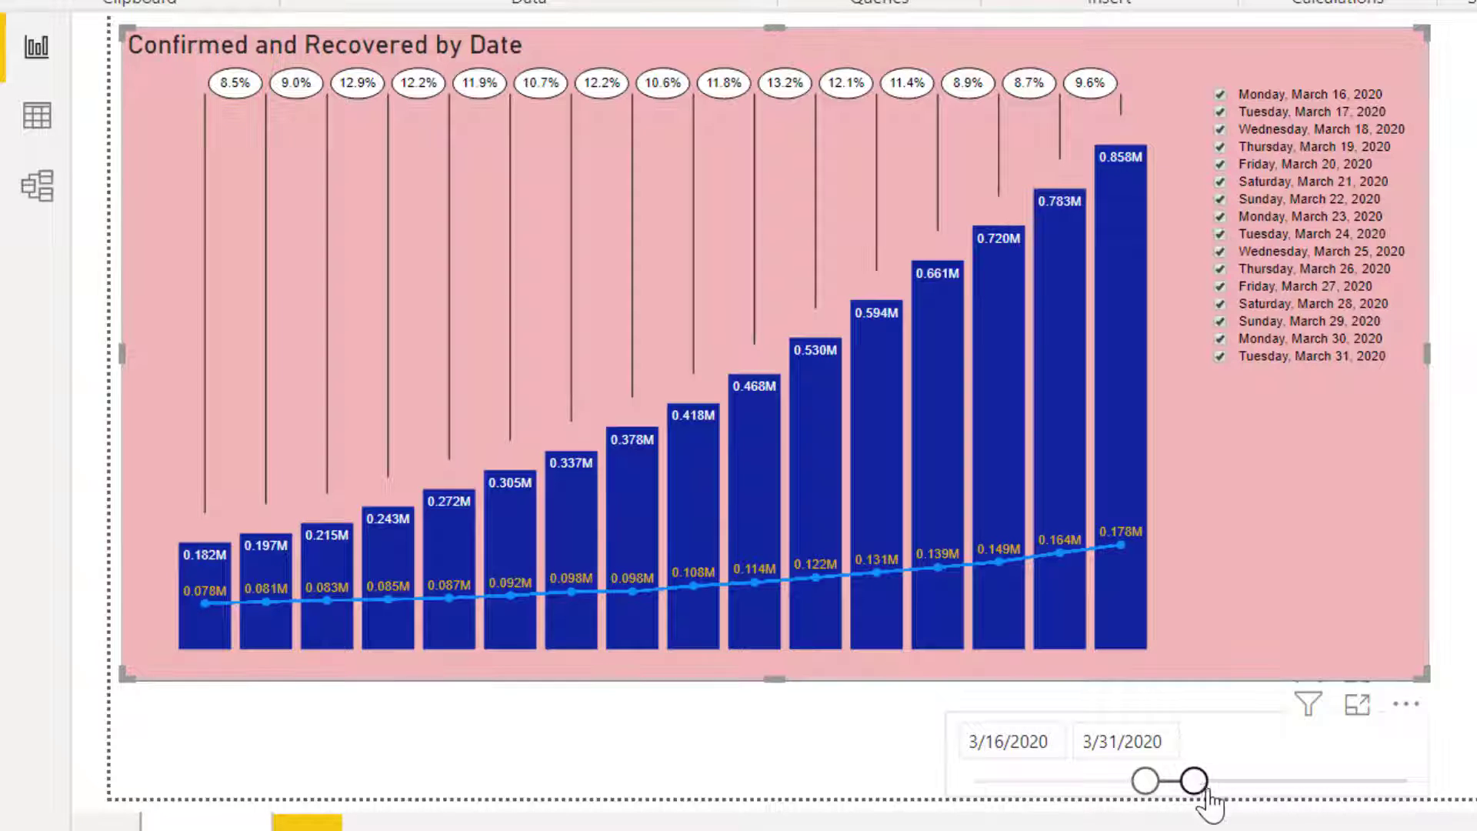
# Shift the slicer range to 4/1/2020–4/15/2020
pyautogui.moveTo(1195, 783); pyautogui.dragTo(1247, 793)
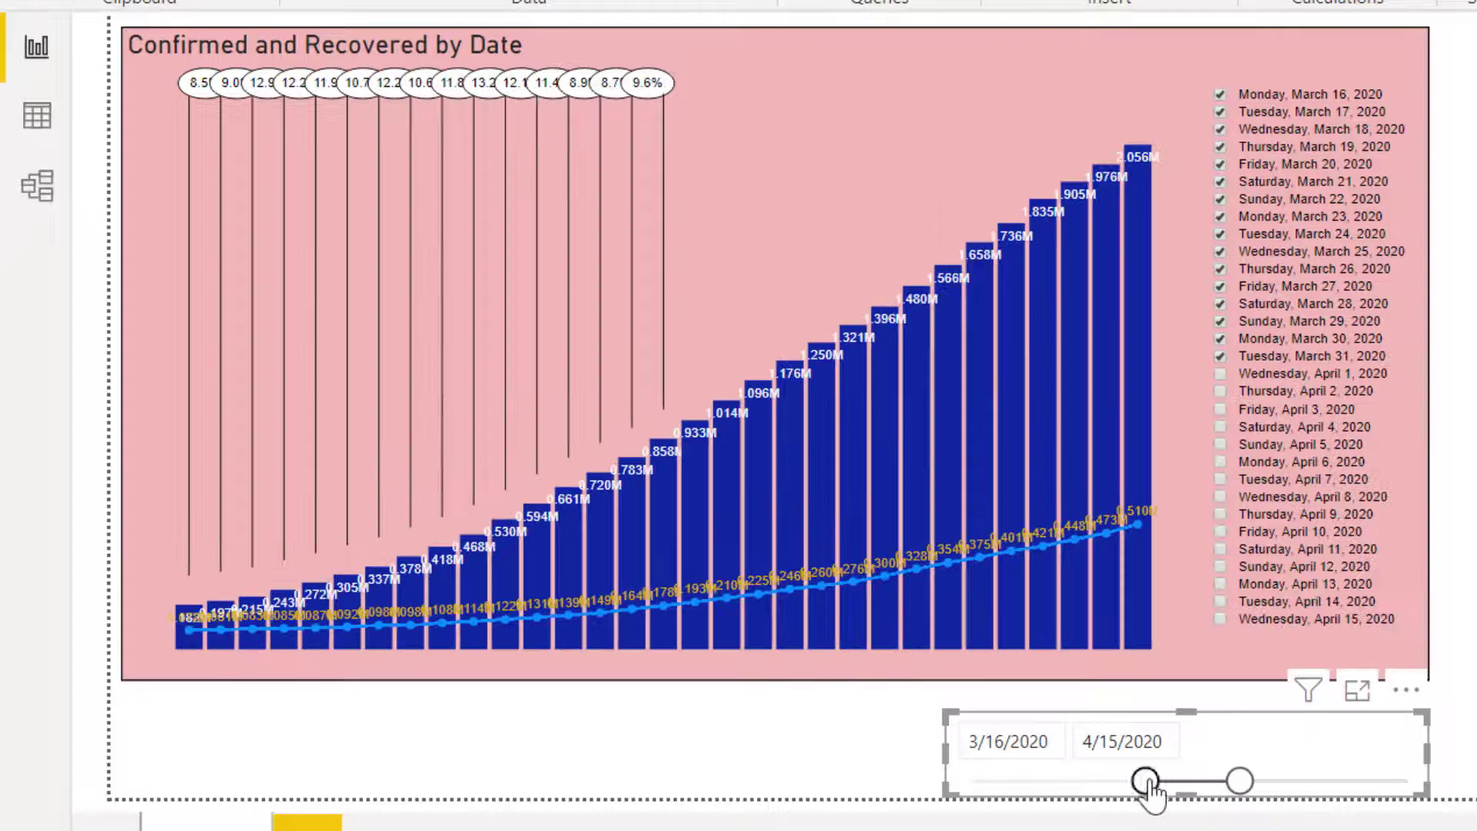
pyautogui.moveTo(1148, 791); pyautogui.dragTo(1202, 801)
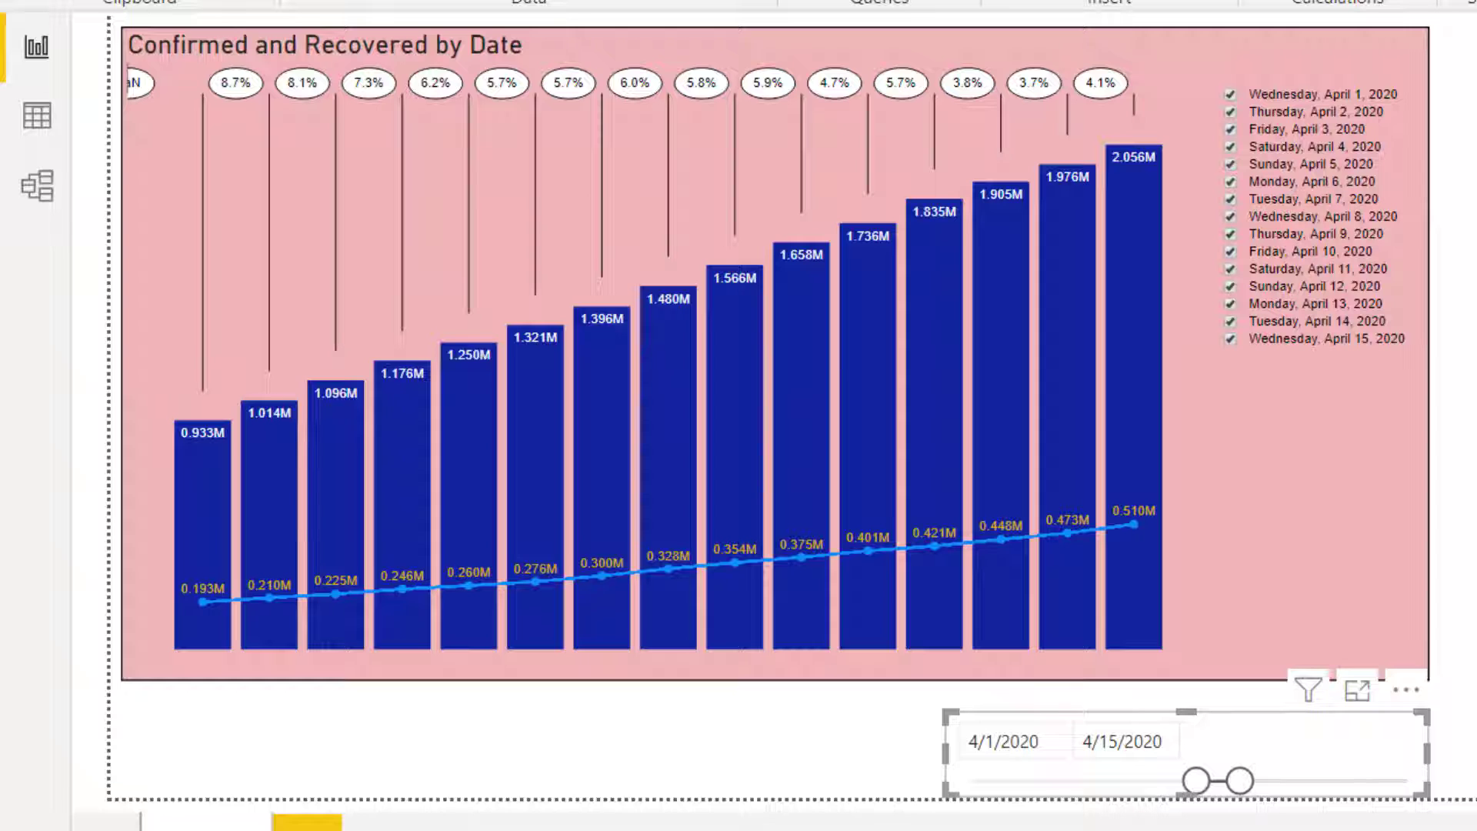
pyautogui.moveTo(206, 42); pyautogui.dragTo(267, 117)
pyautogui.moveTo(267, 40); pyautogui.dragTo(267, 60)
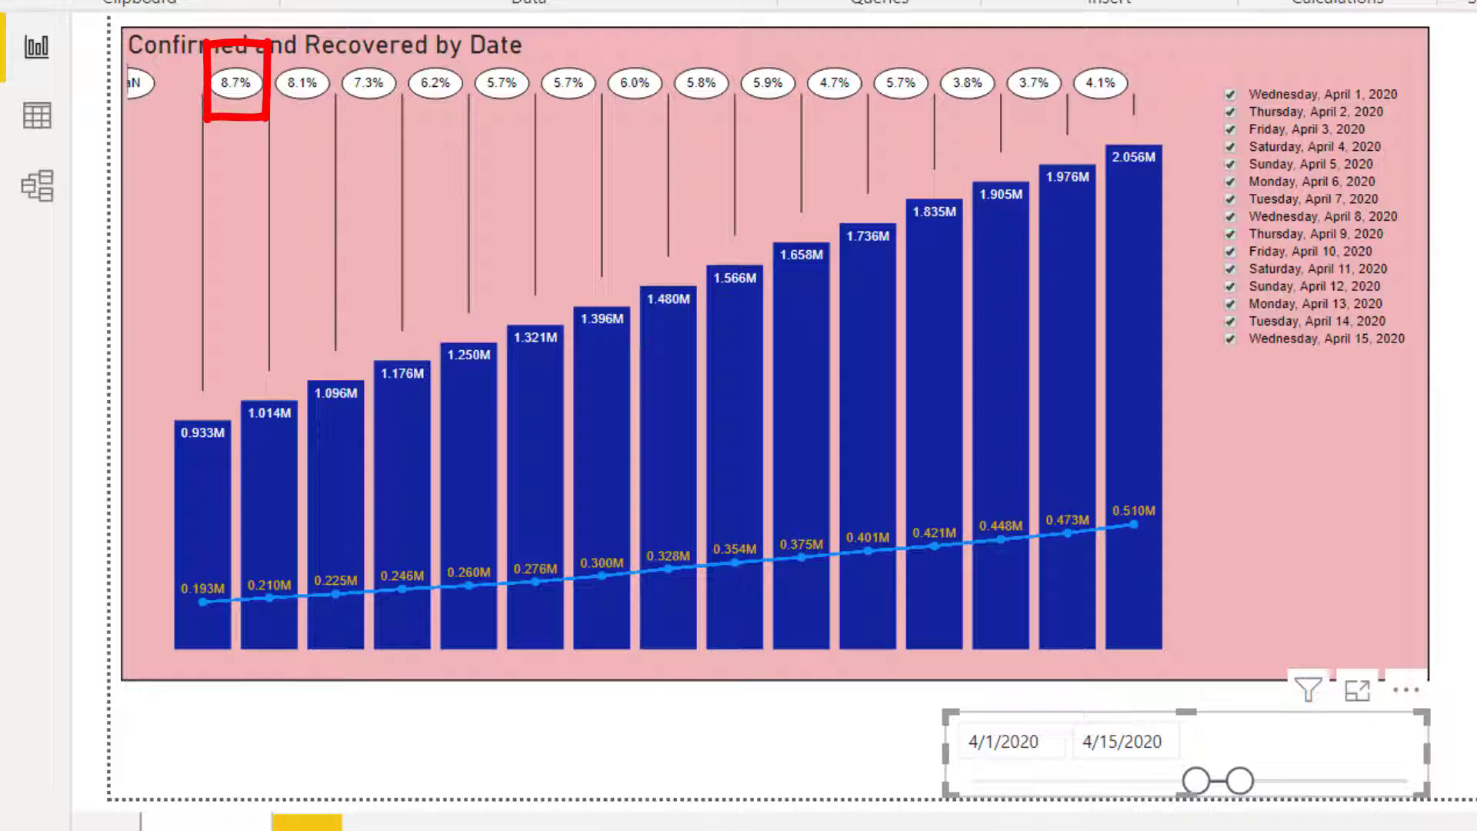
pyautogui.moveTo(1066, 40); pyautogui.dragTo(1129, 115)
pyautogui.moveTo(1126, 40); pyautogui.dragTo(1127, 60)
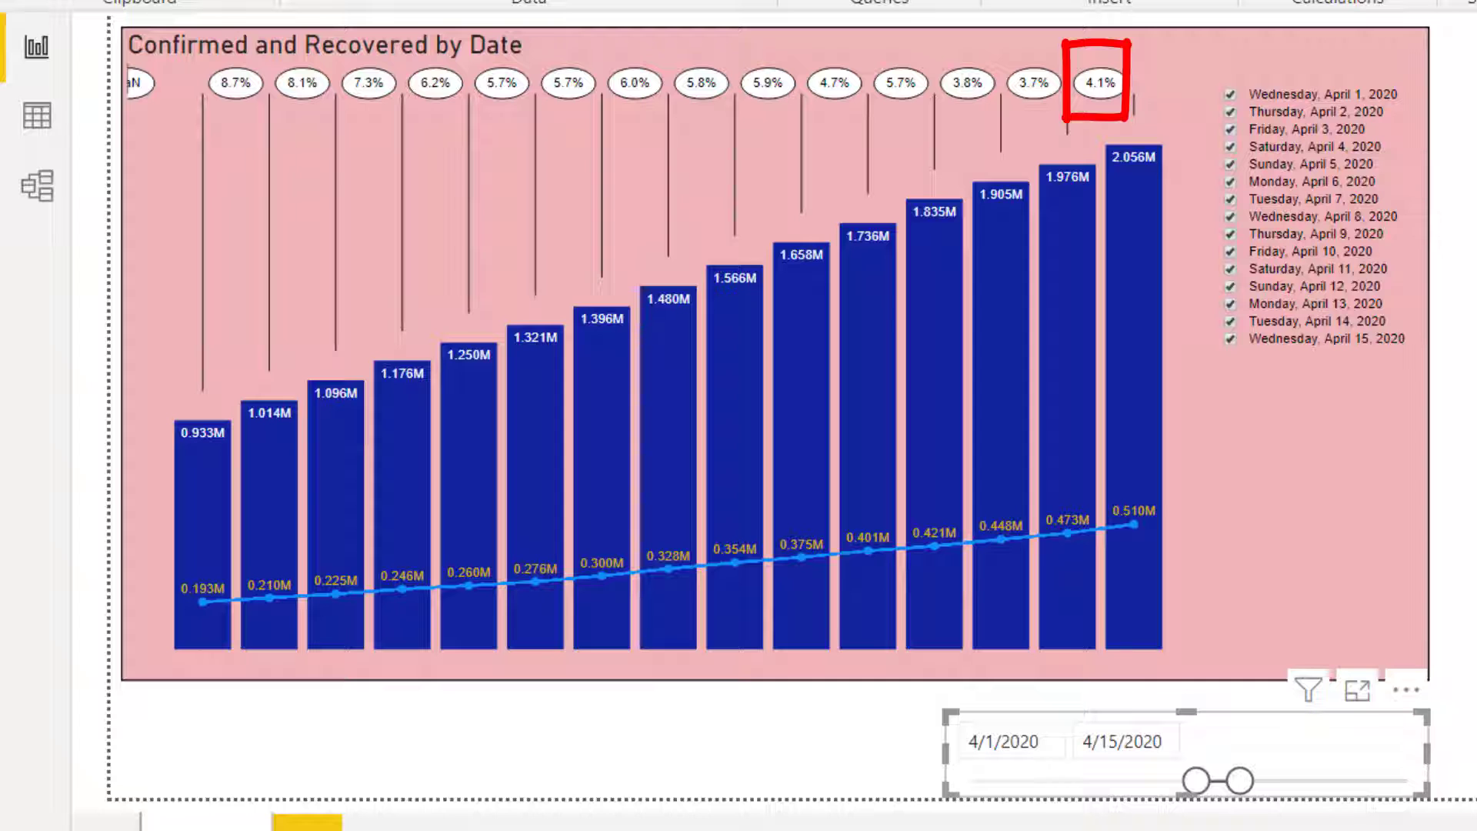
# Set the slicer's date range to 4/16/2020 through 4/30/2020
pyautogui.click(1127, 742)
pyautogui.click(1286, 693)
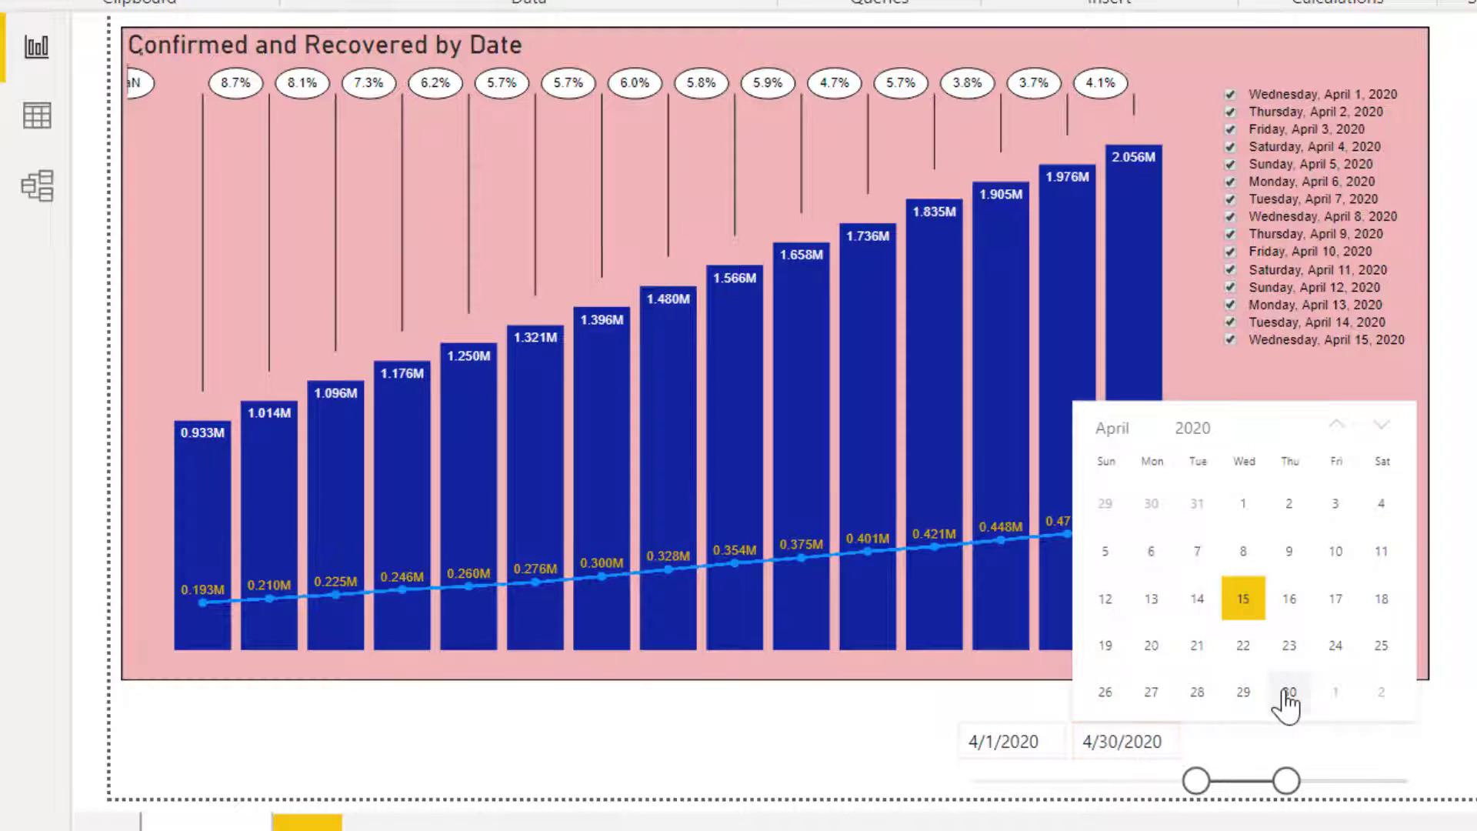
pyautogui.click(1024, 742)
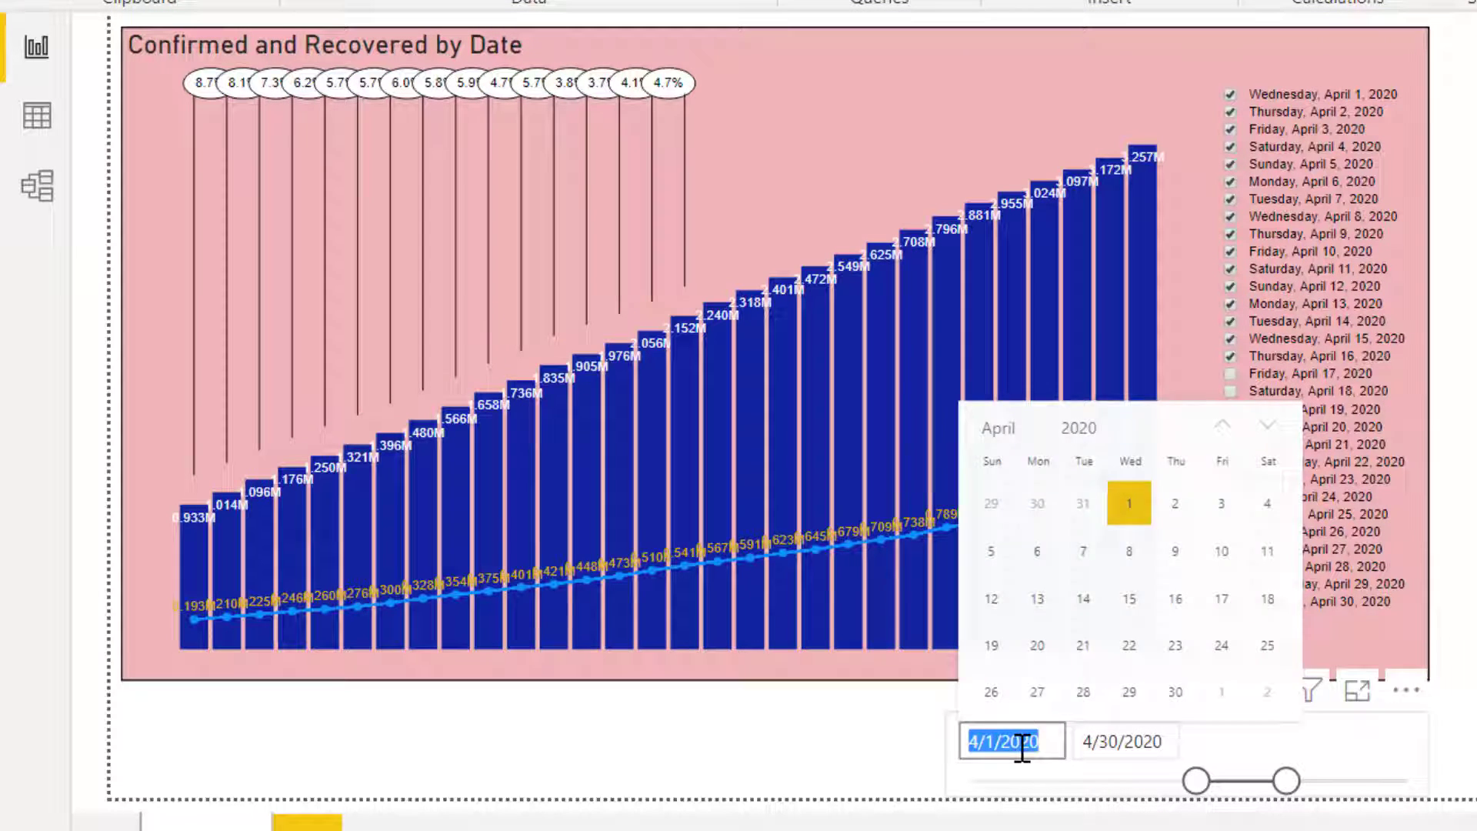
pyautogui.click(1175, 604)
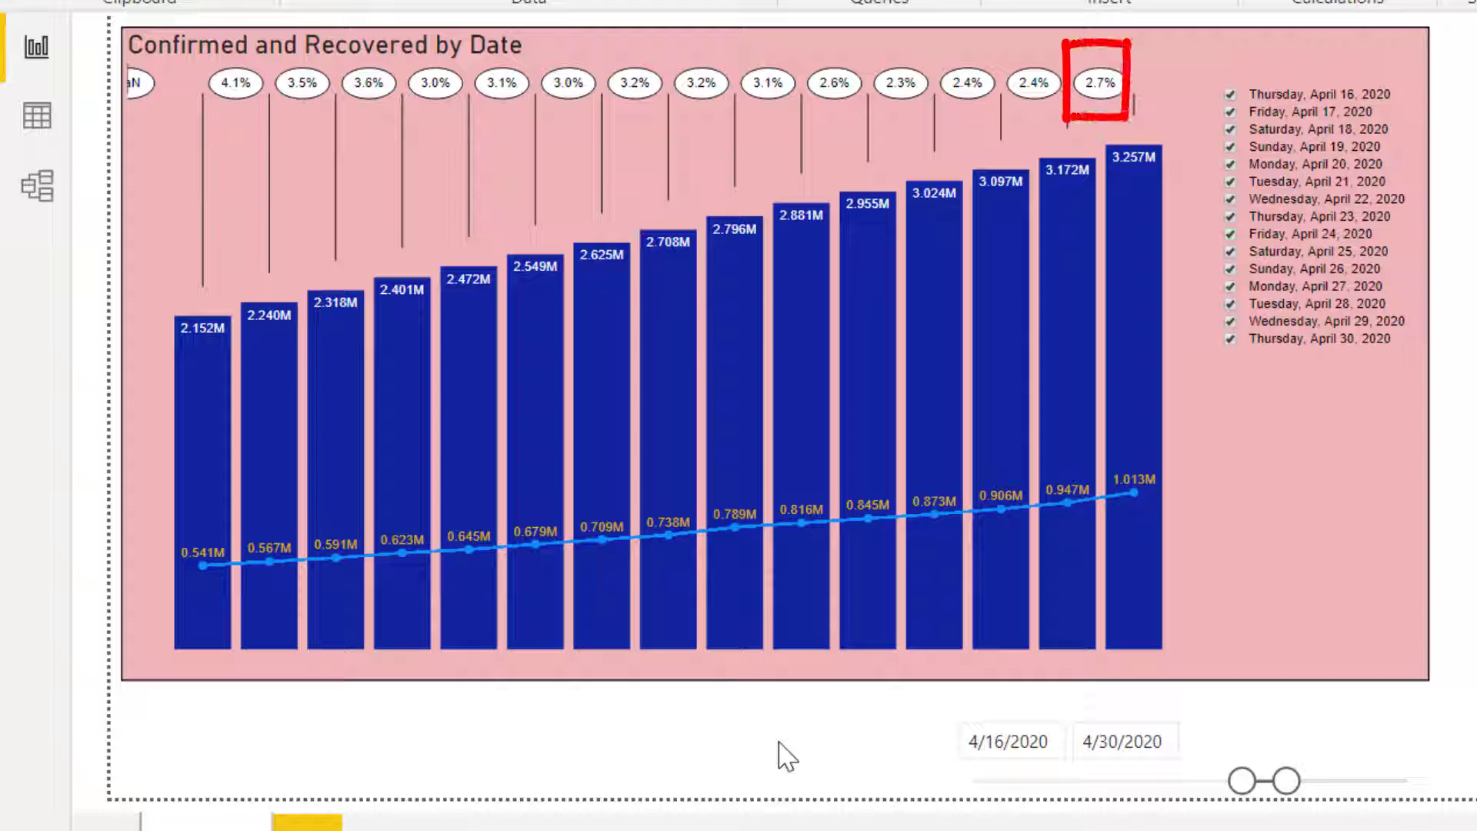
# Set the slicer's date range to 5/1/2020 through 5/15/2020
pyautogui.click(1123, 741)
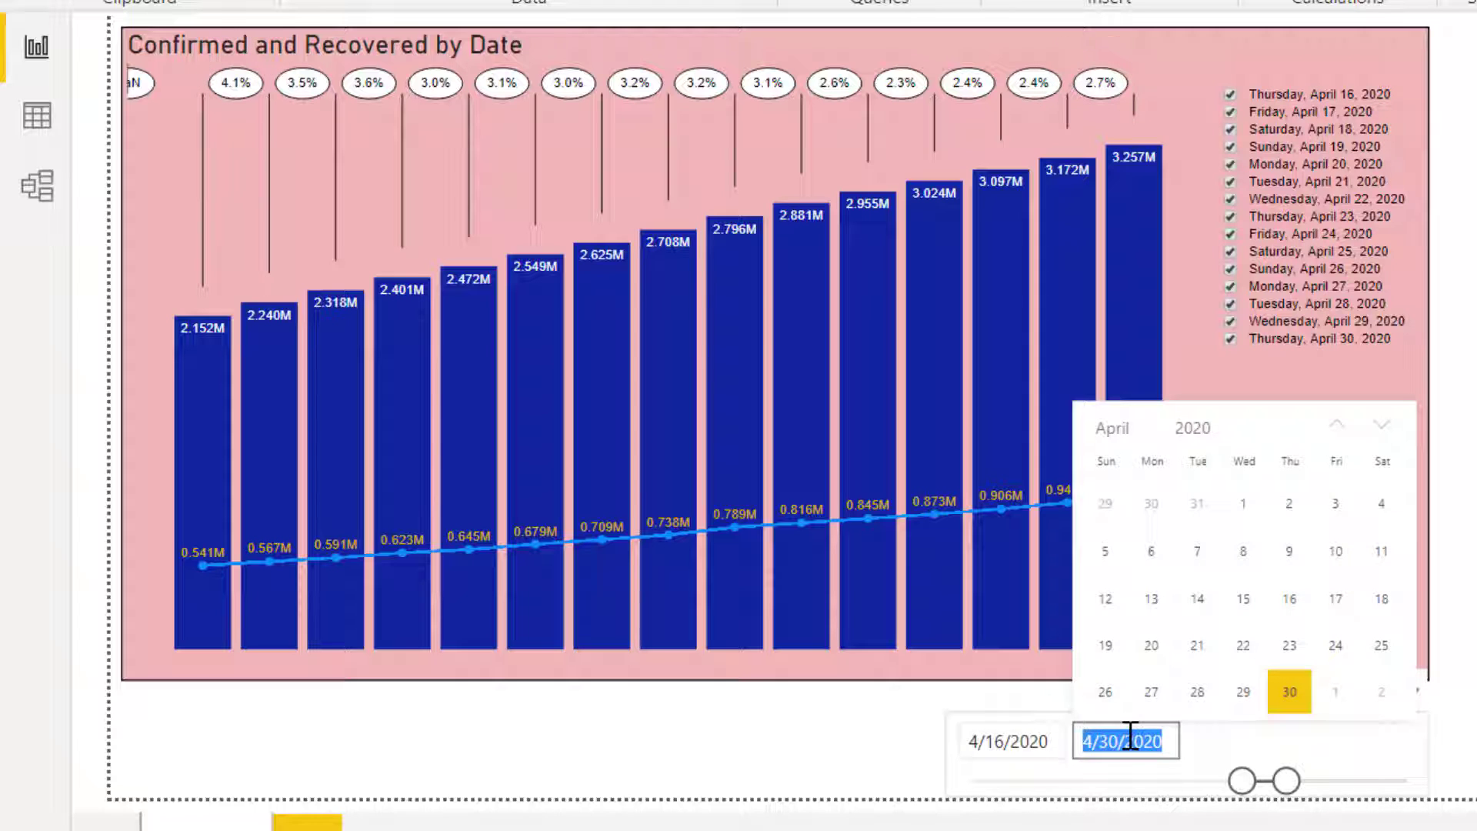
pyautogui.click(1382, 396)
pyautogui.click(1336, 561)
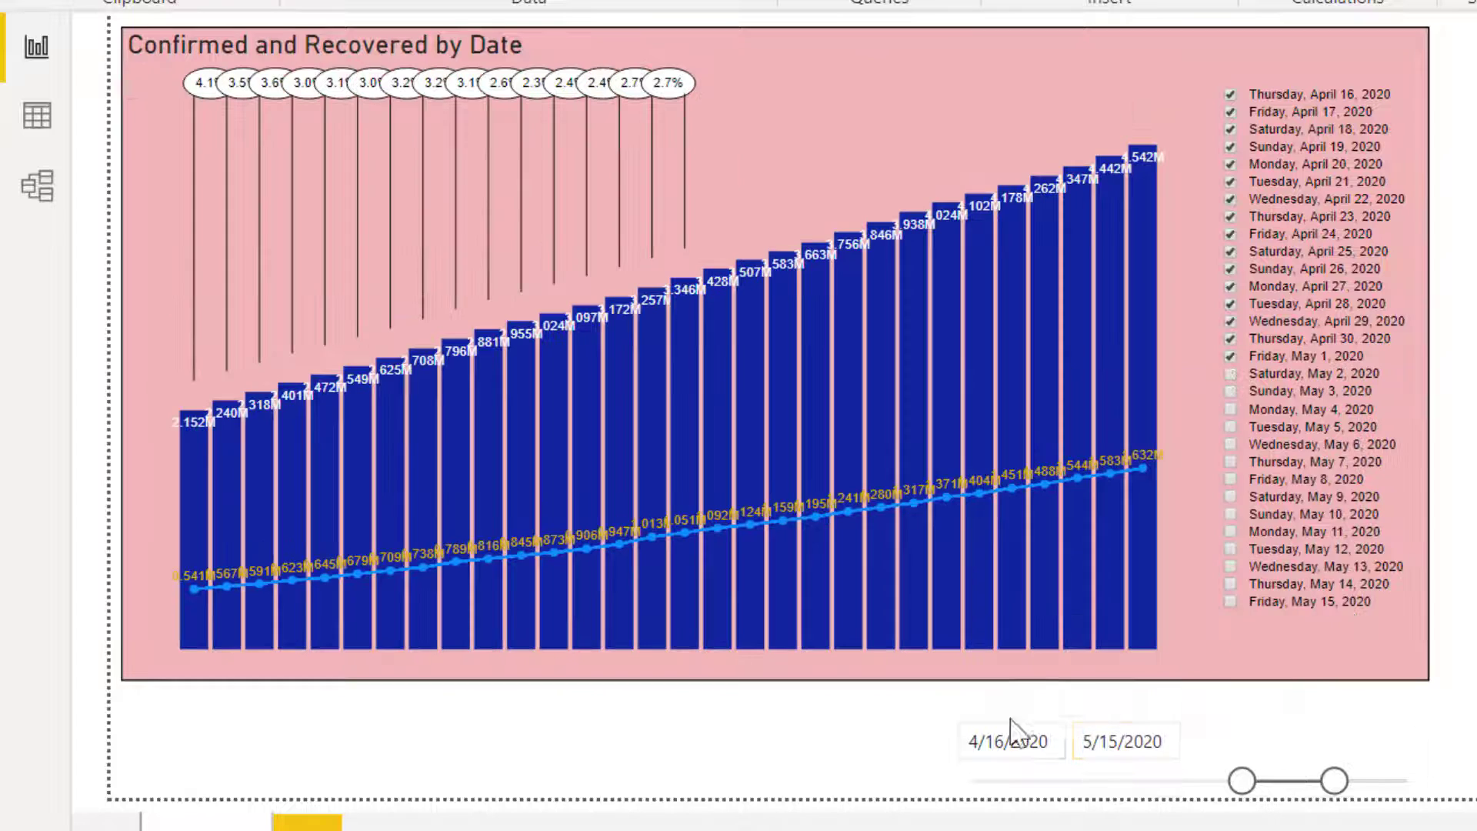
pyautogui.click(1008, 741)
pyautogui.scroll(-1, 1253, 487)
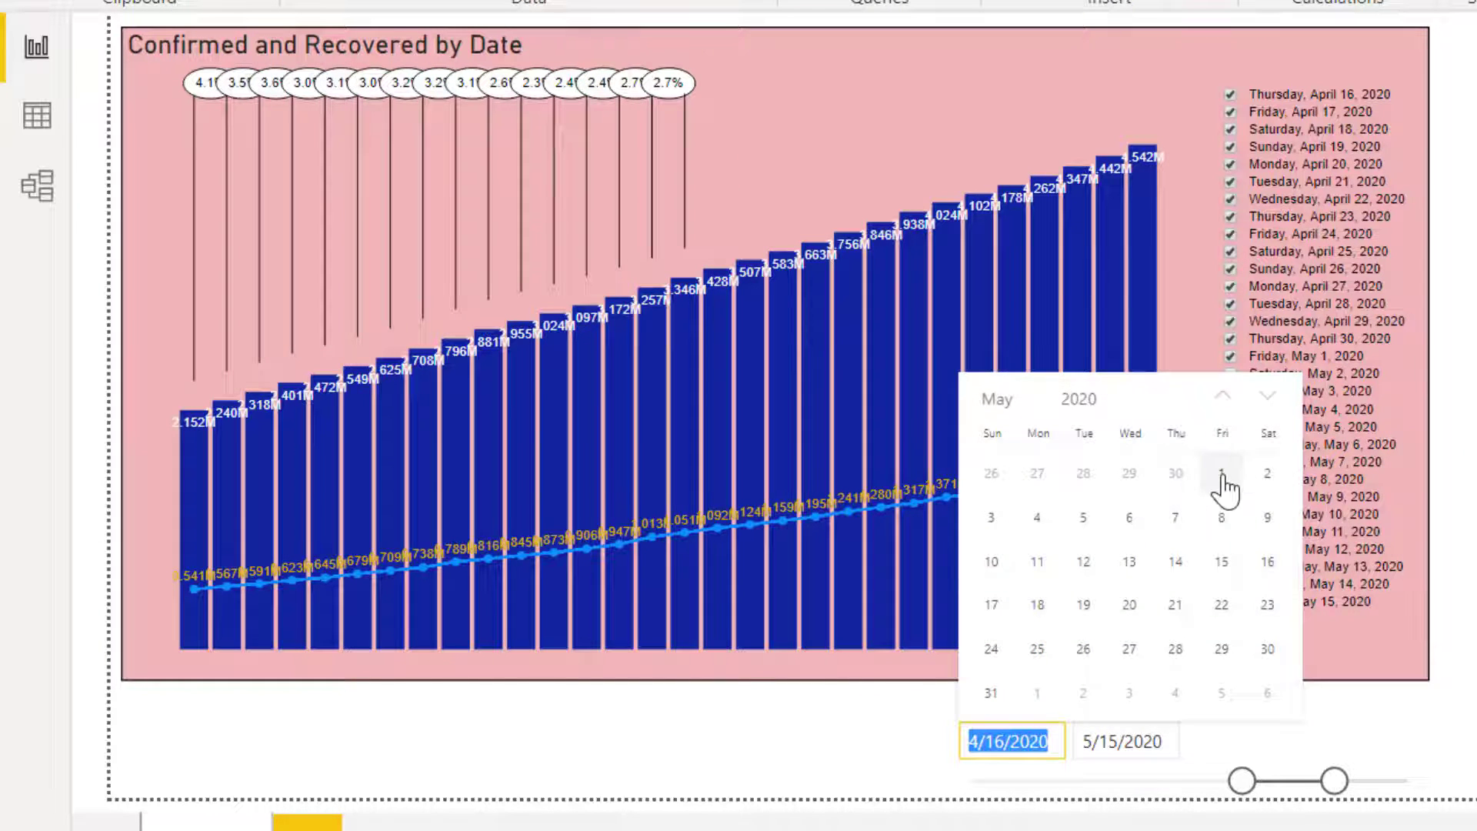
pyautogui.click(1221, 476)
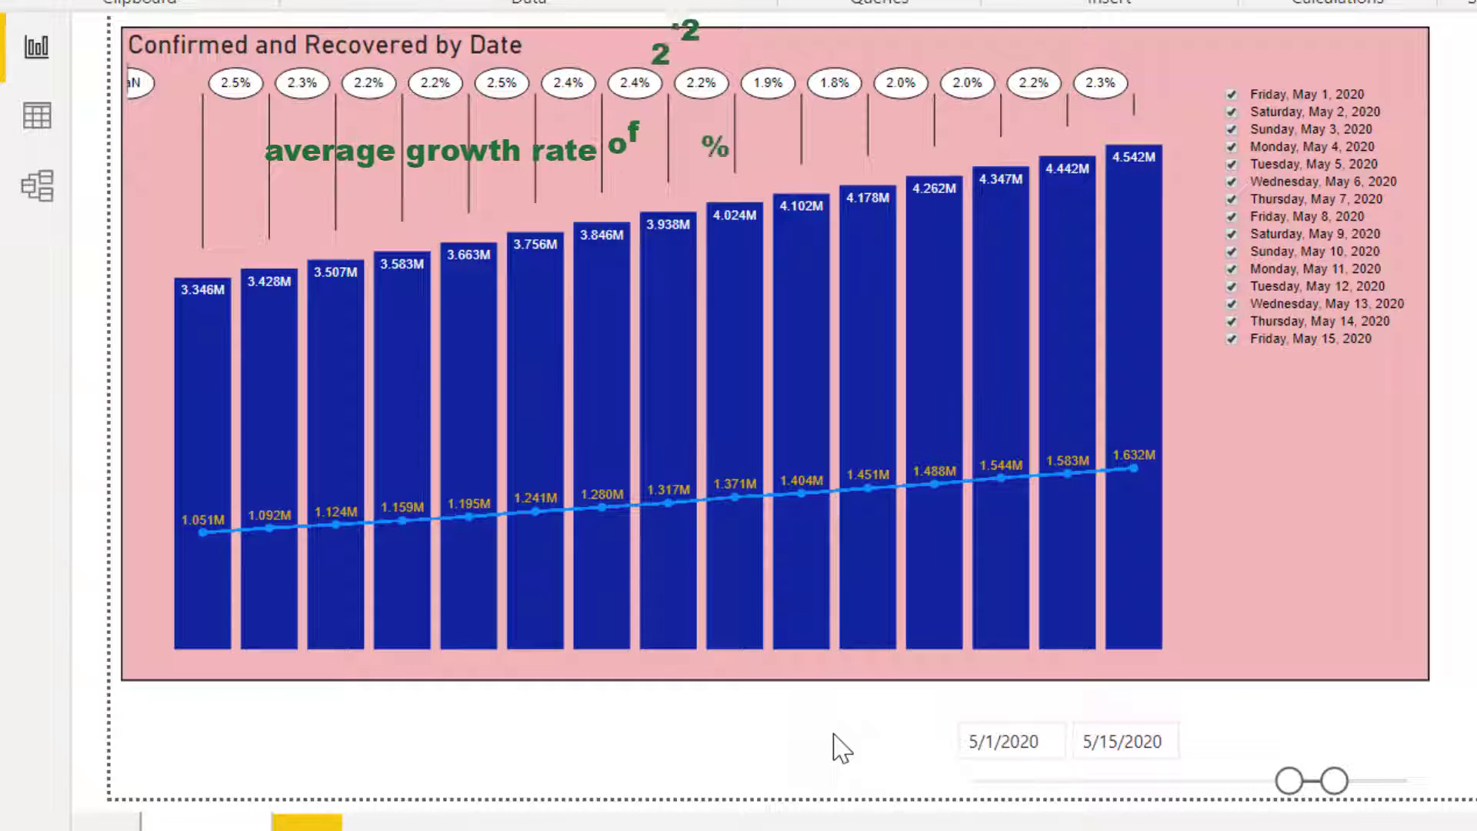